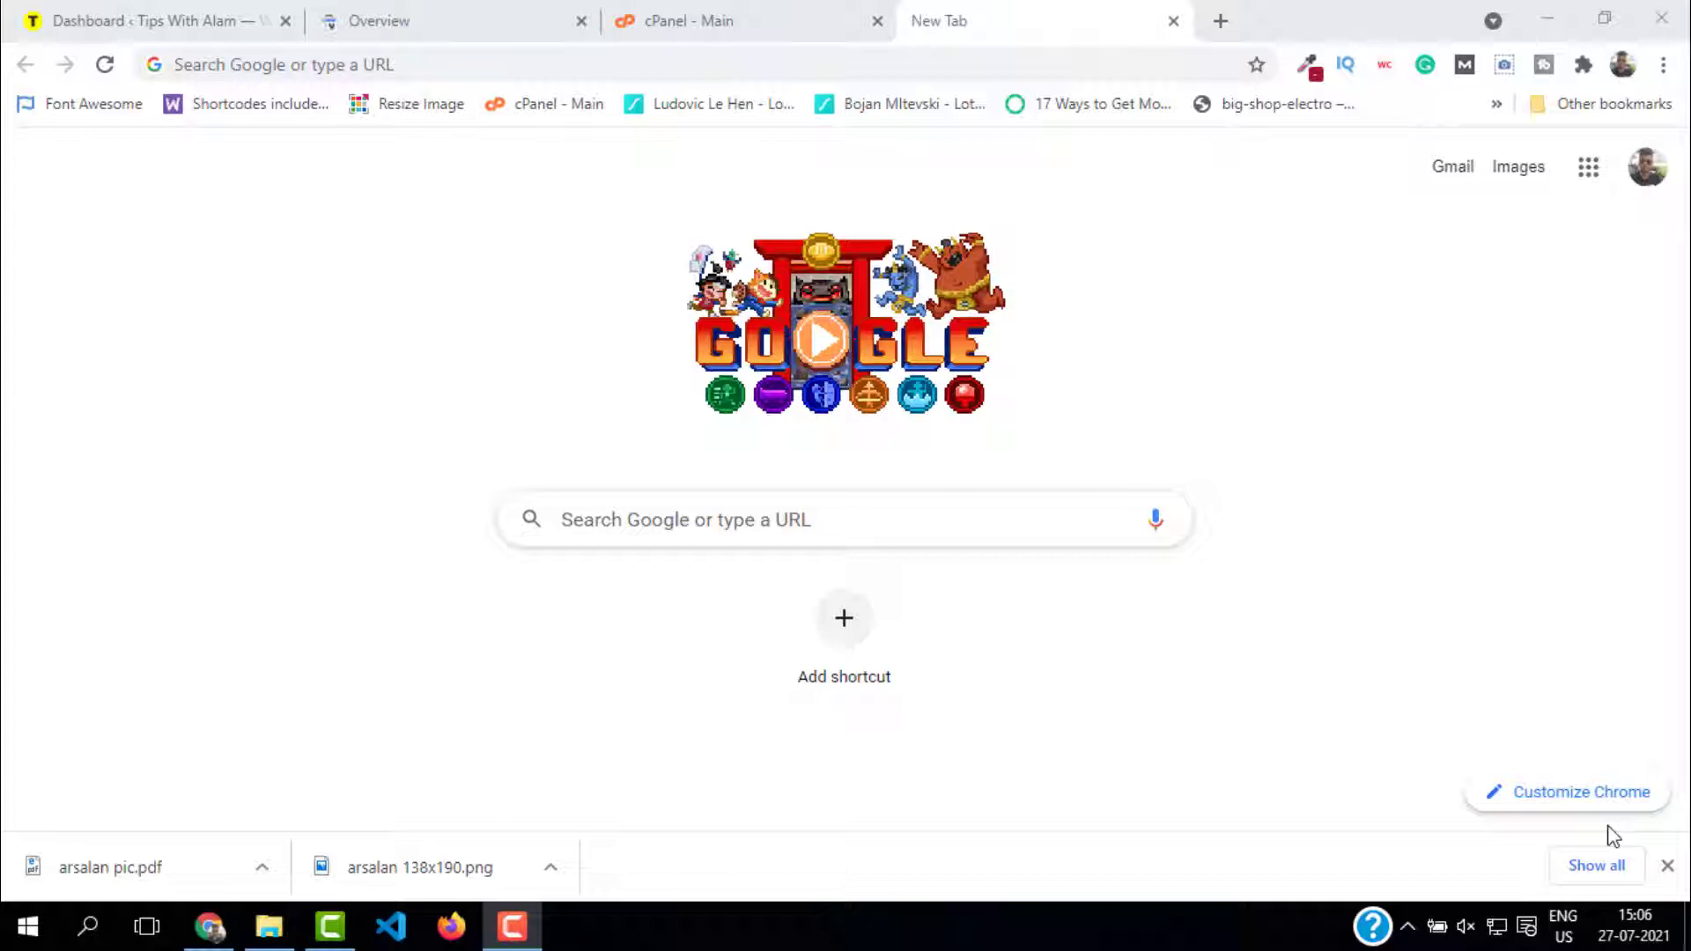
Load google.com/sitemap.xml to see Google's own sitemap index as an example
left_click(231, 68)
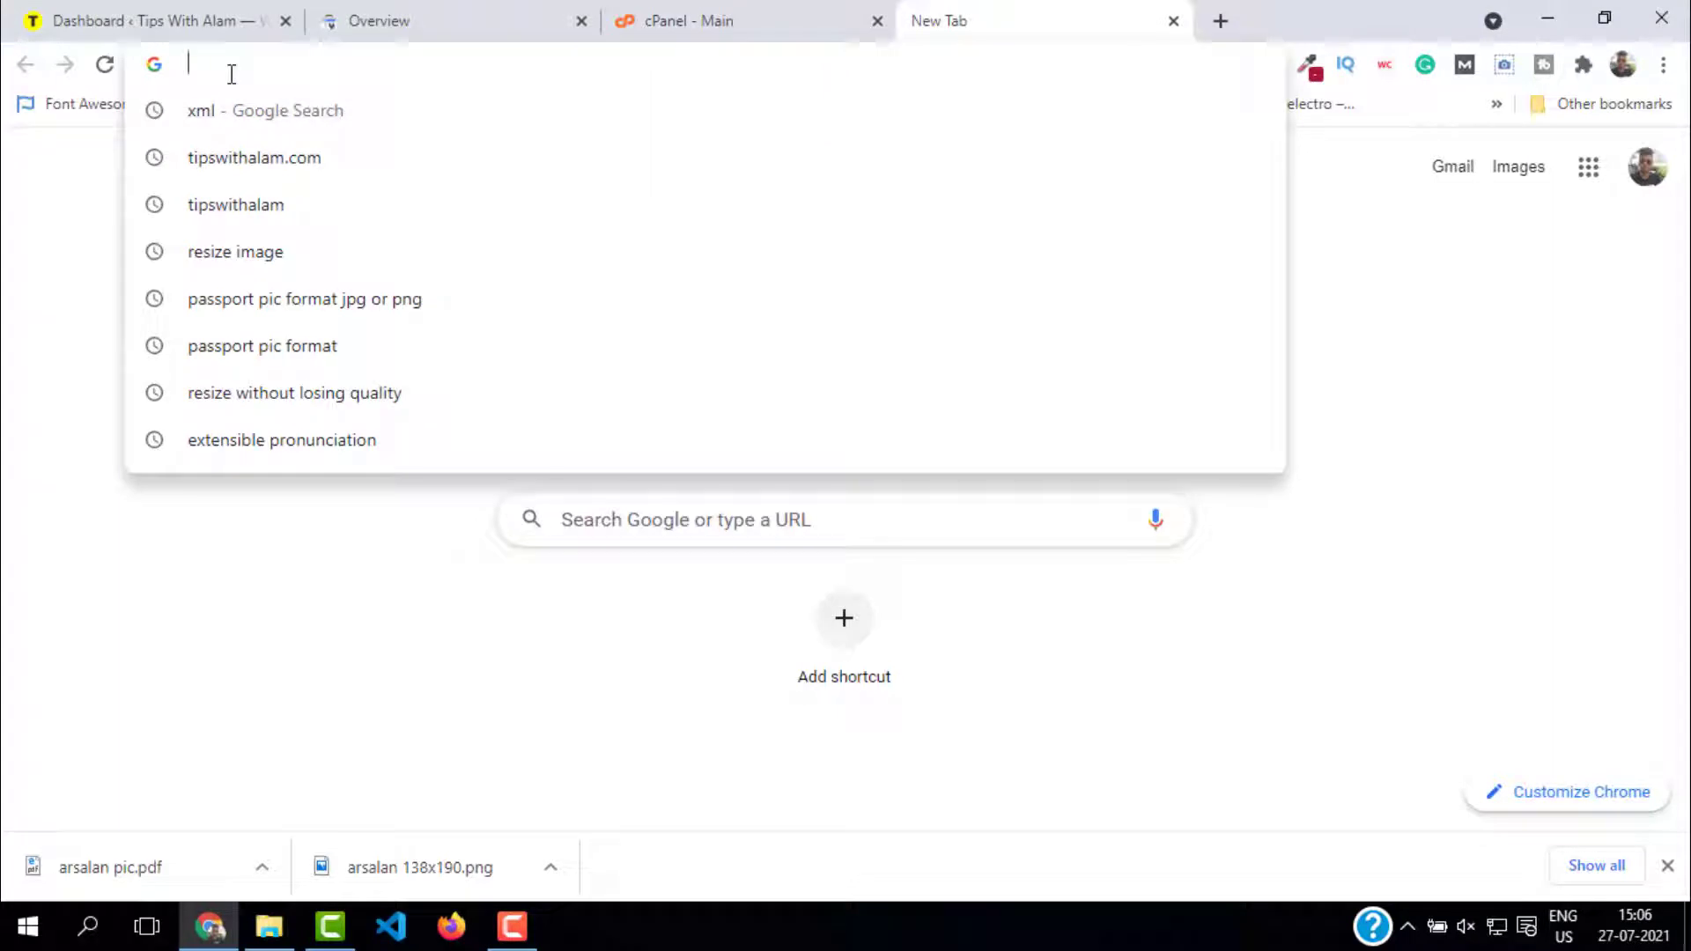
type("google.com")
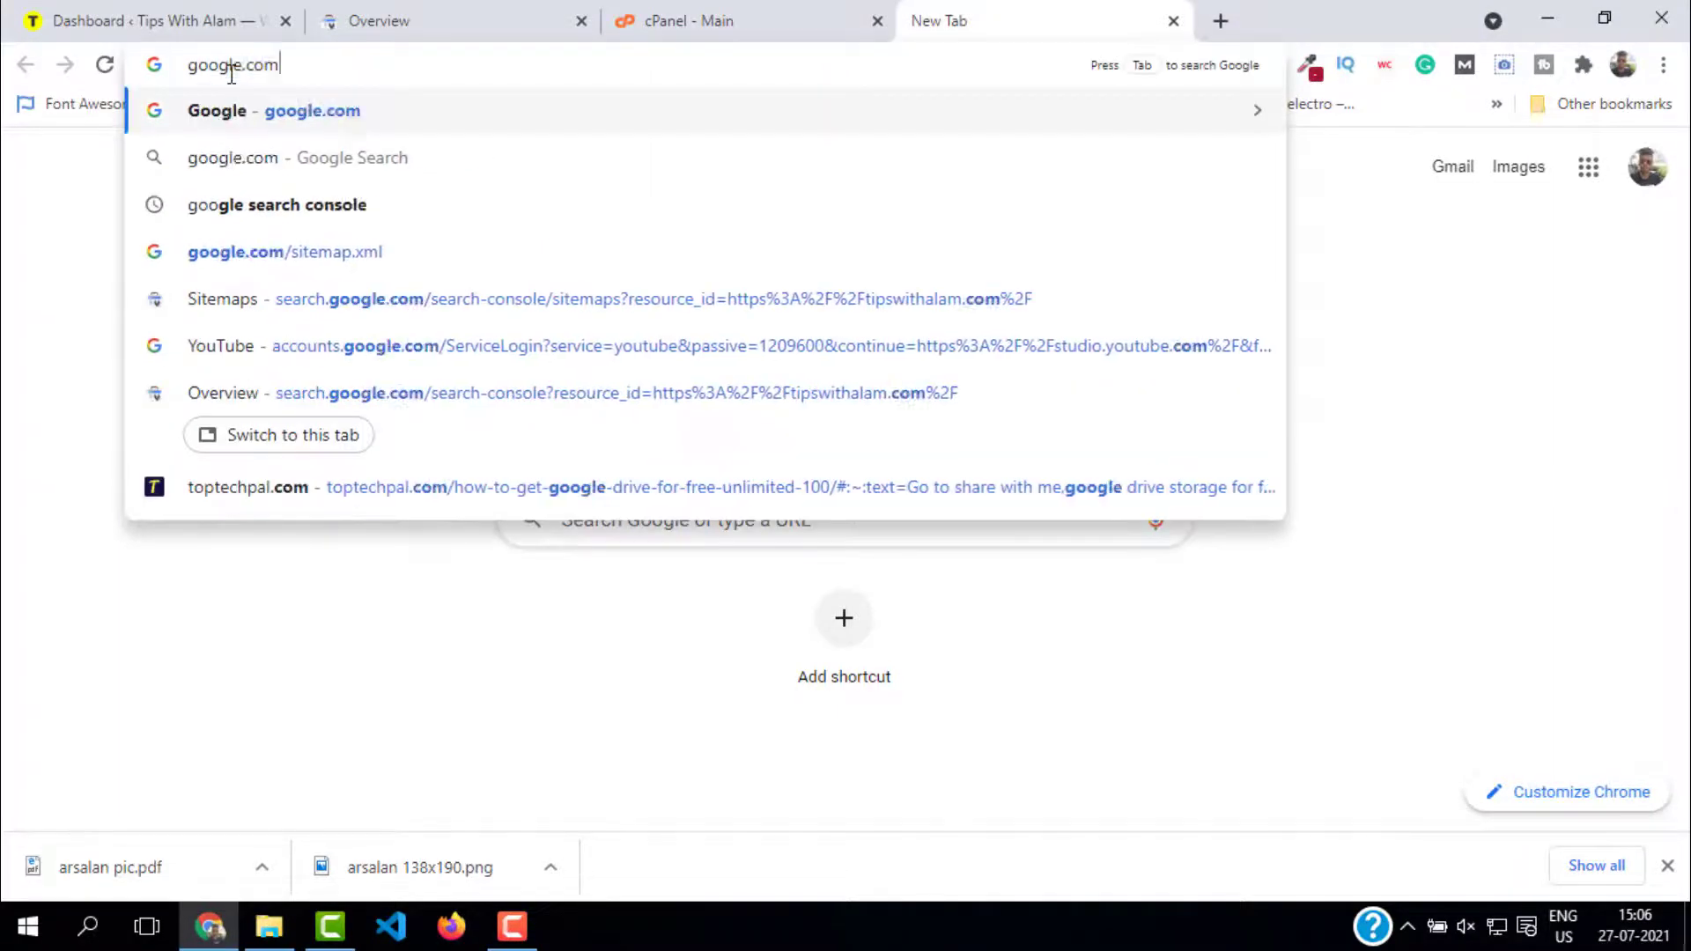
type("/site")
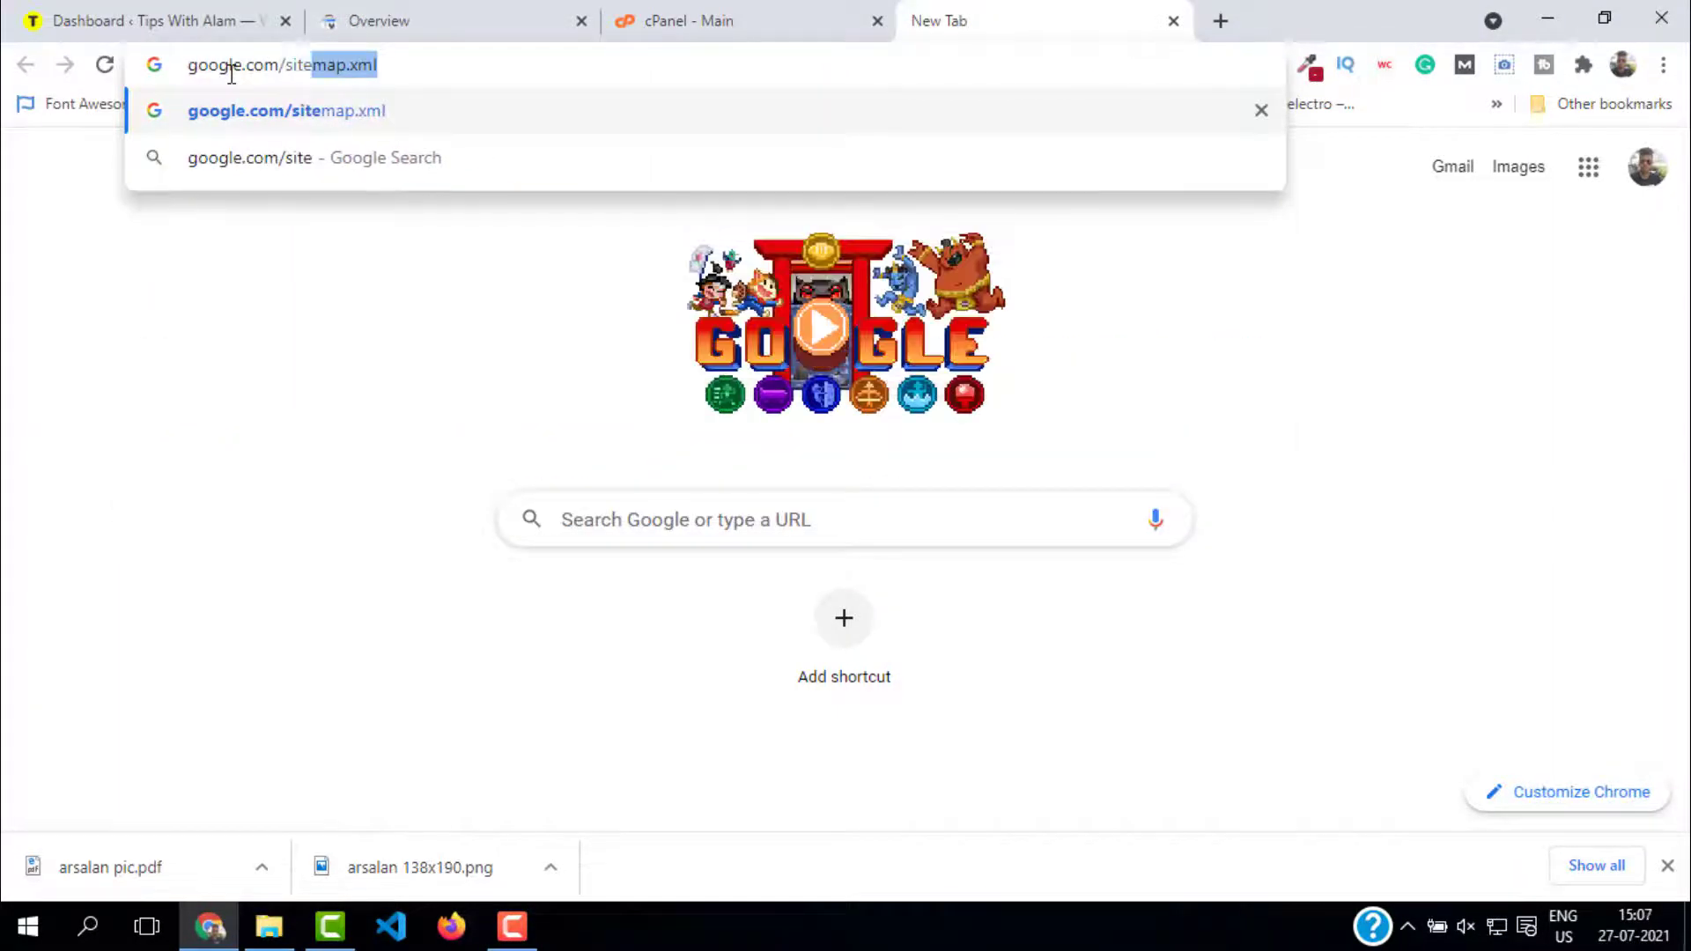
type("map.xml")
key("Return")
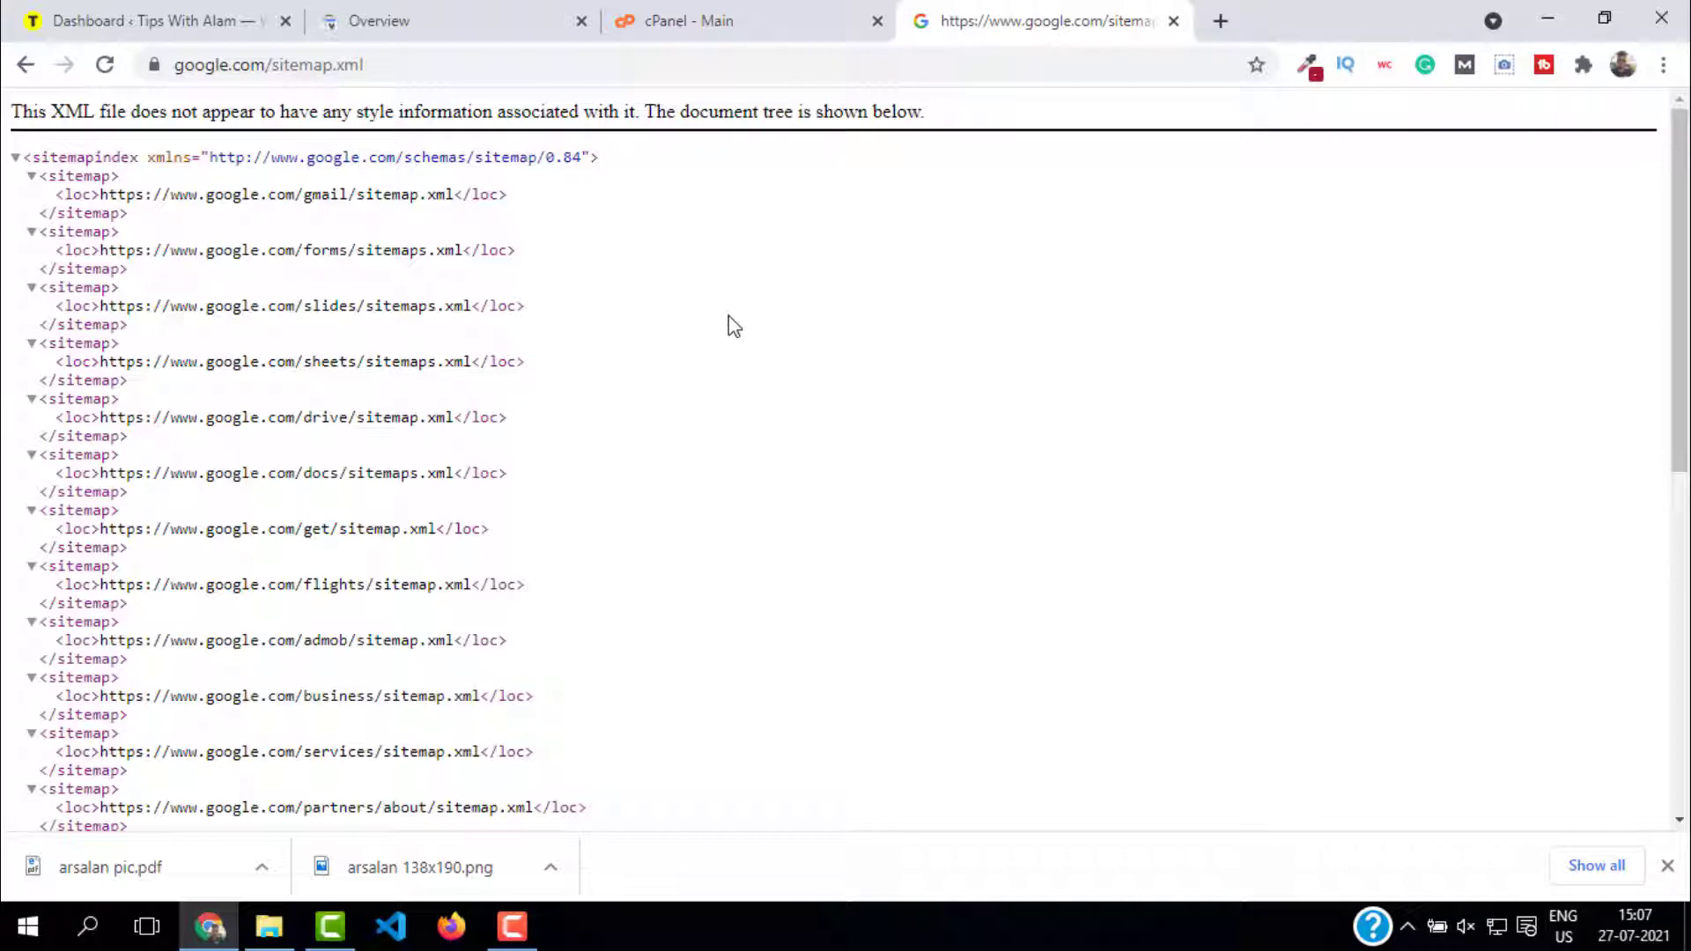
left_click_drag(99, 193, 454, 194)
left_click(256, 231)
left_click_drag(326, 64, 490, 156)
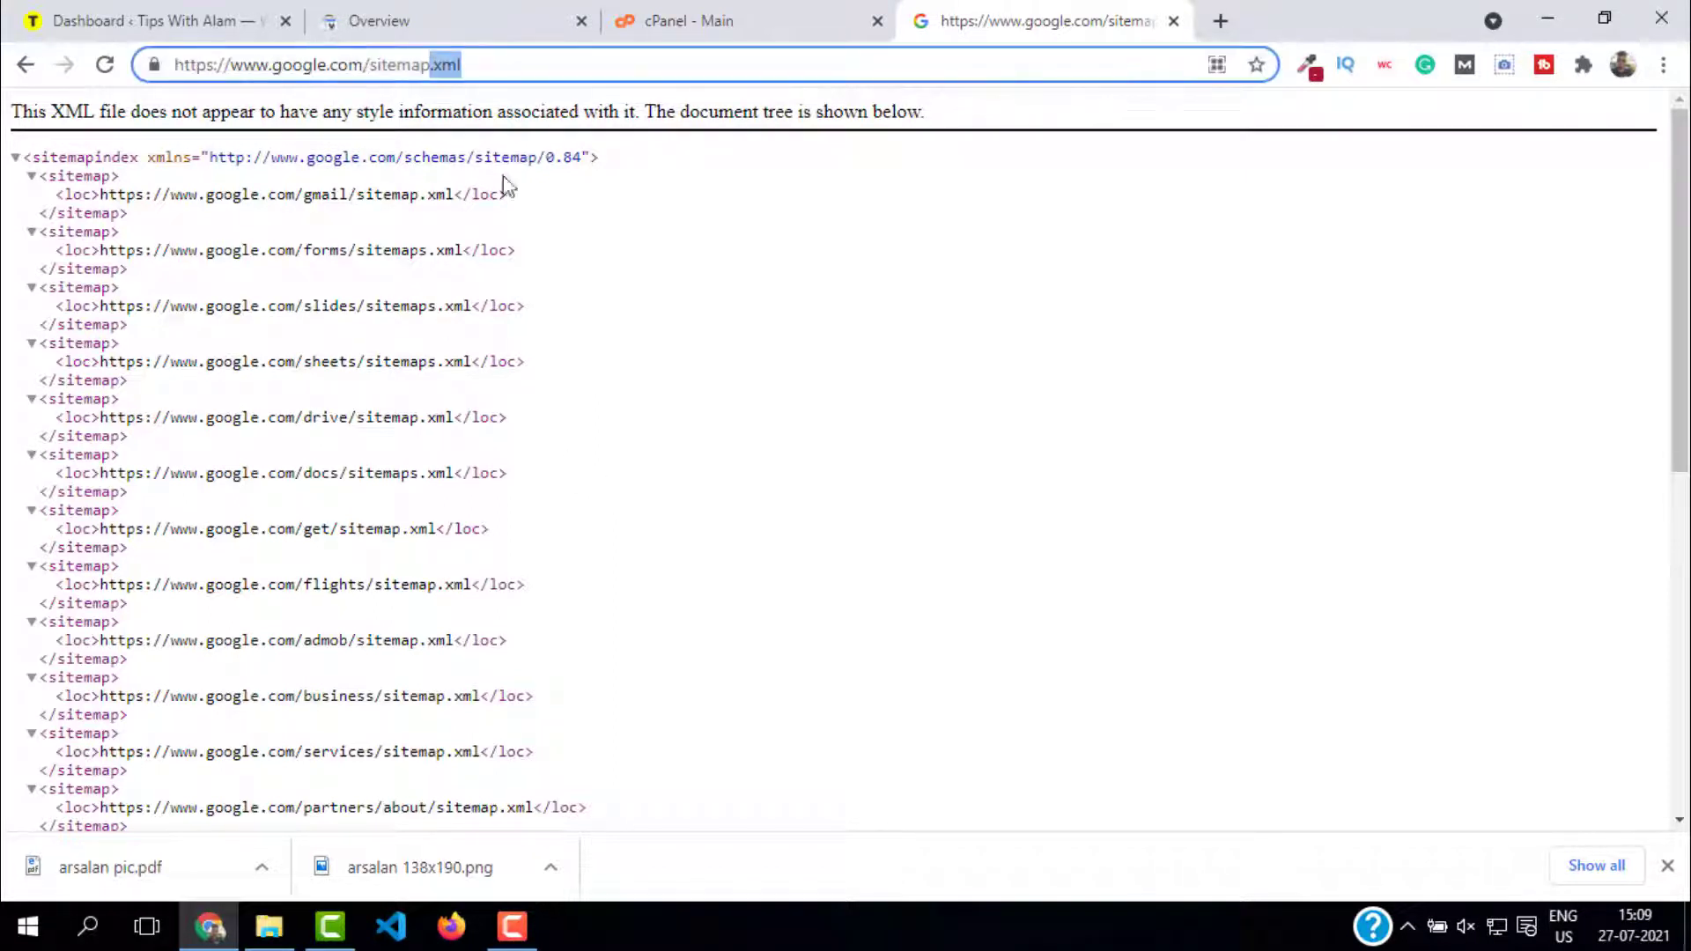
left_click(717, 268)
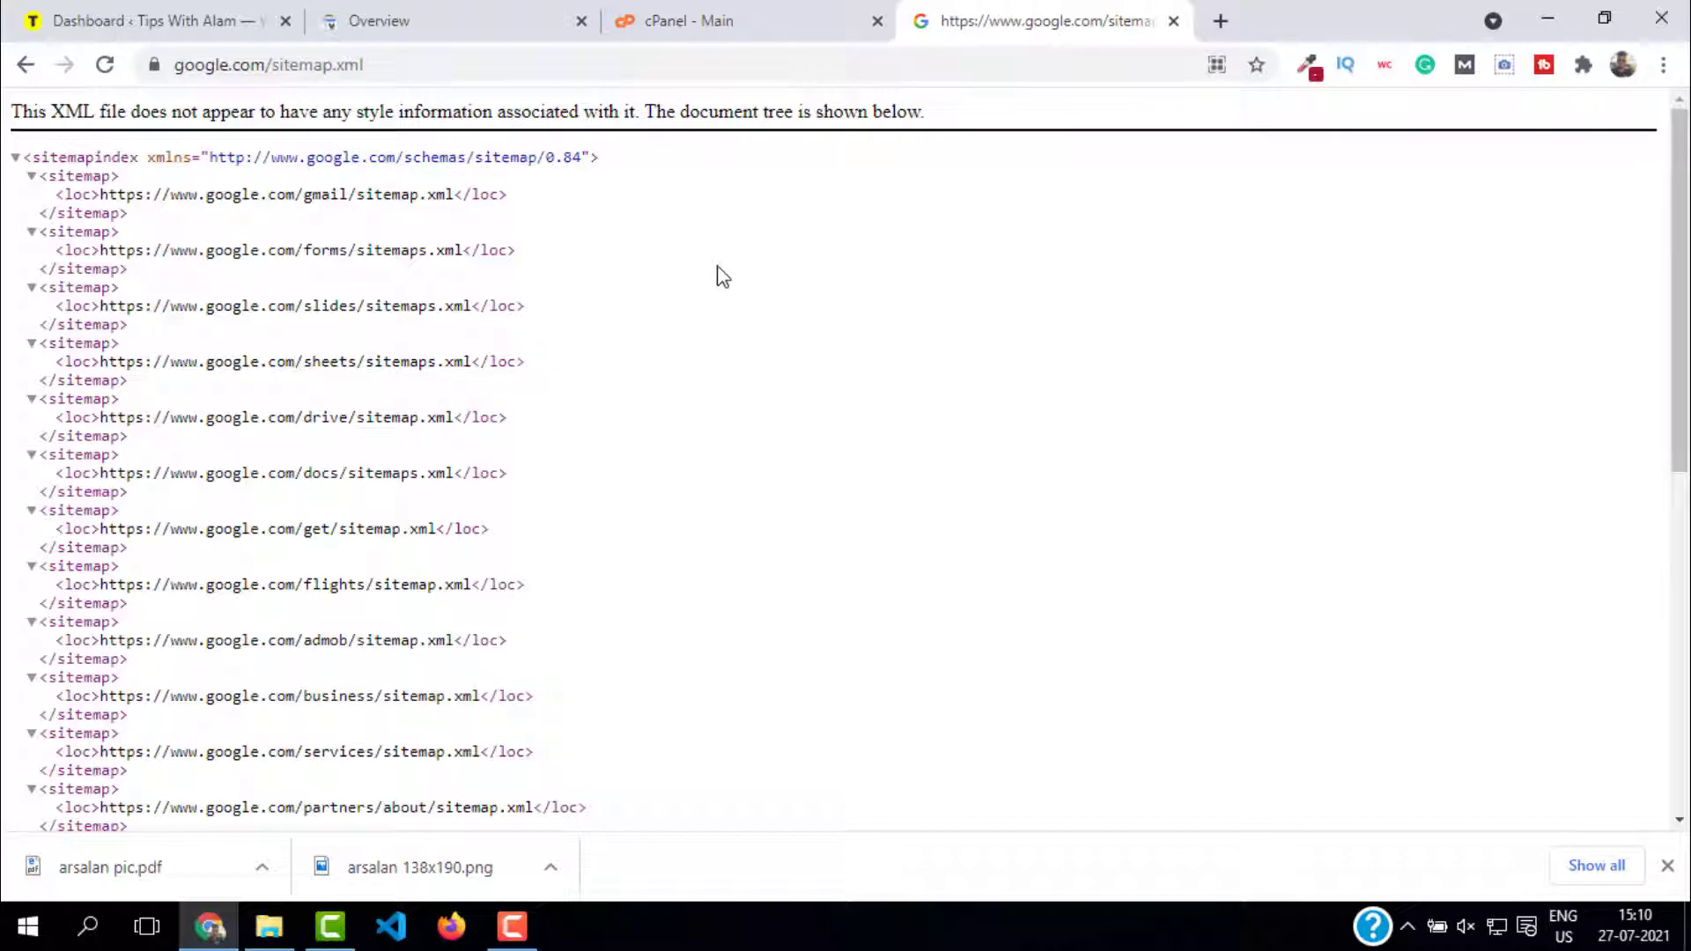
scroll(601, 350, "down", 8)
scroll(389, 528, "up", 8)
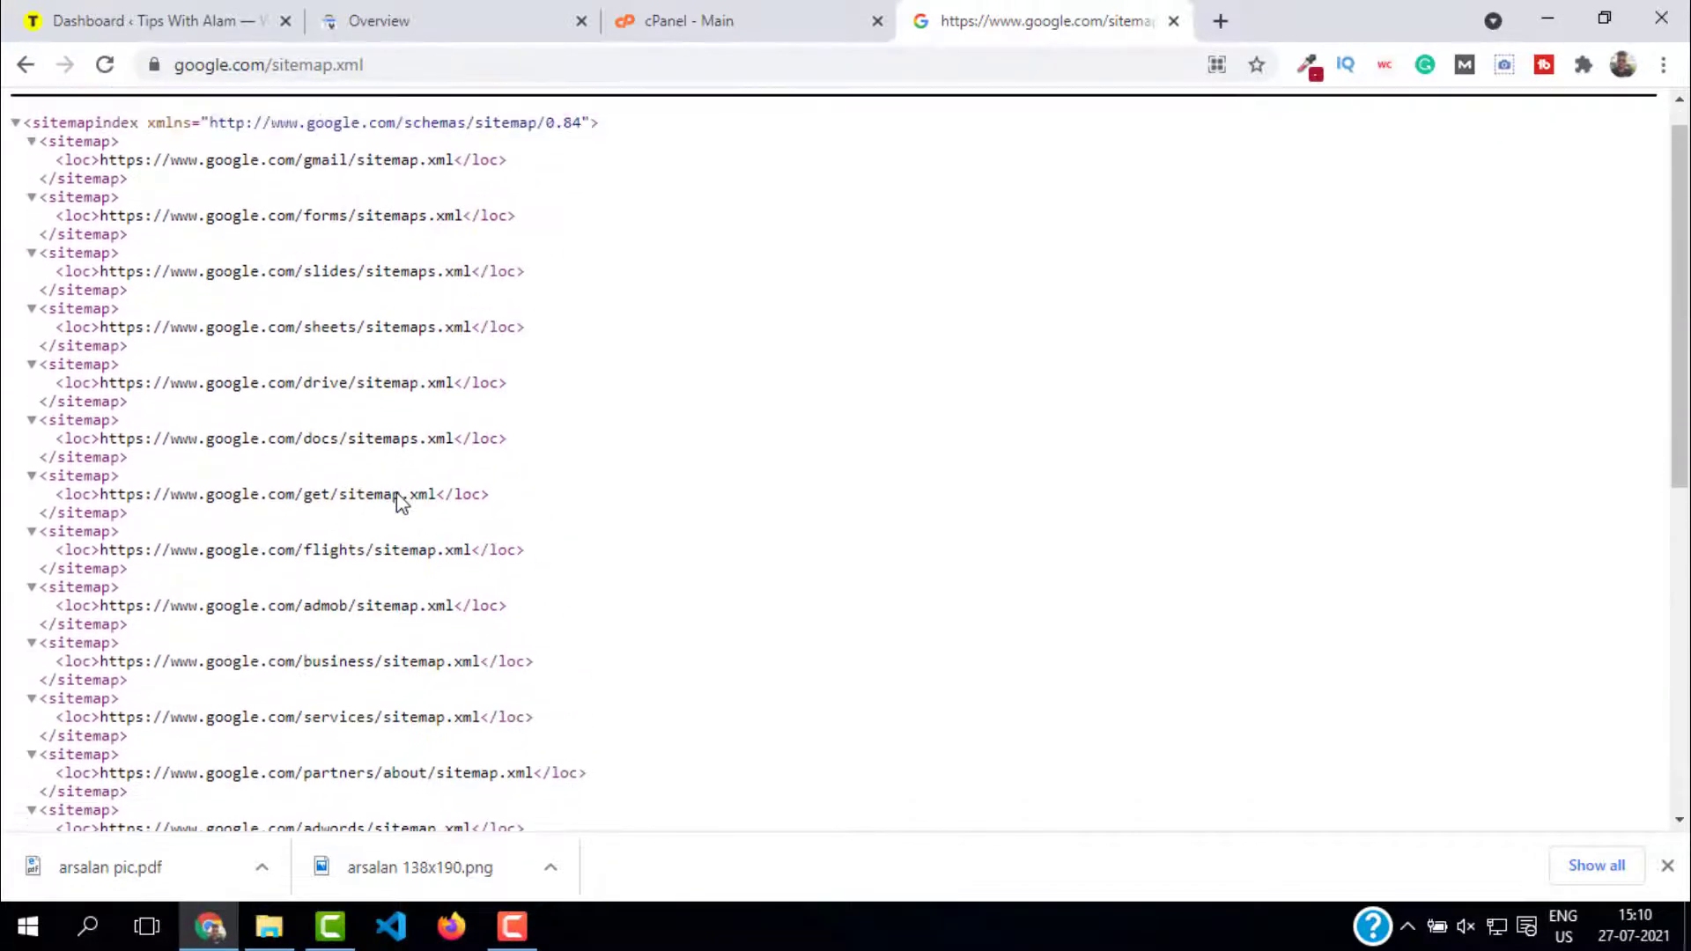
scroll(401, 502, "up", 1)
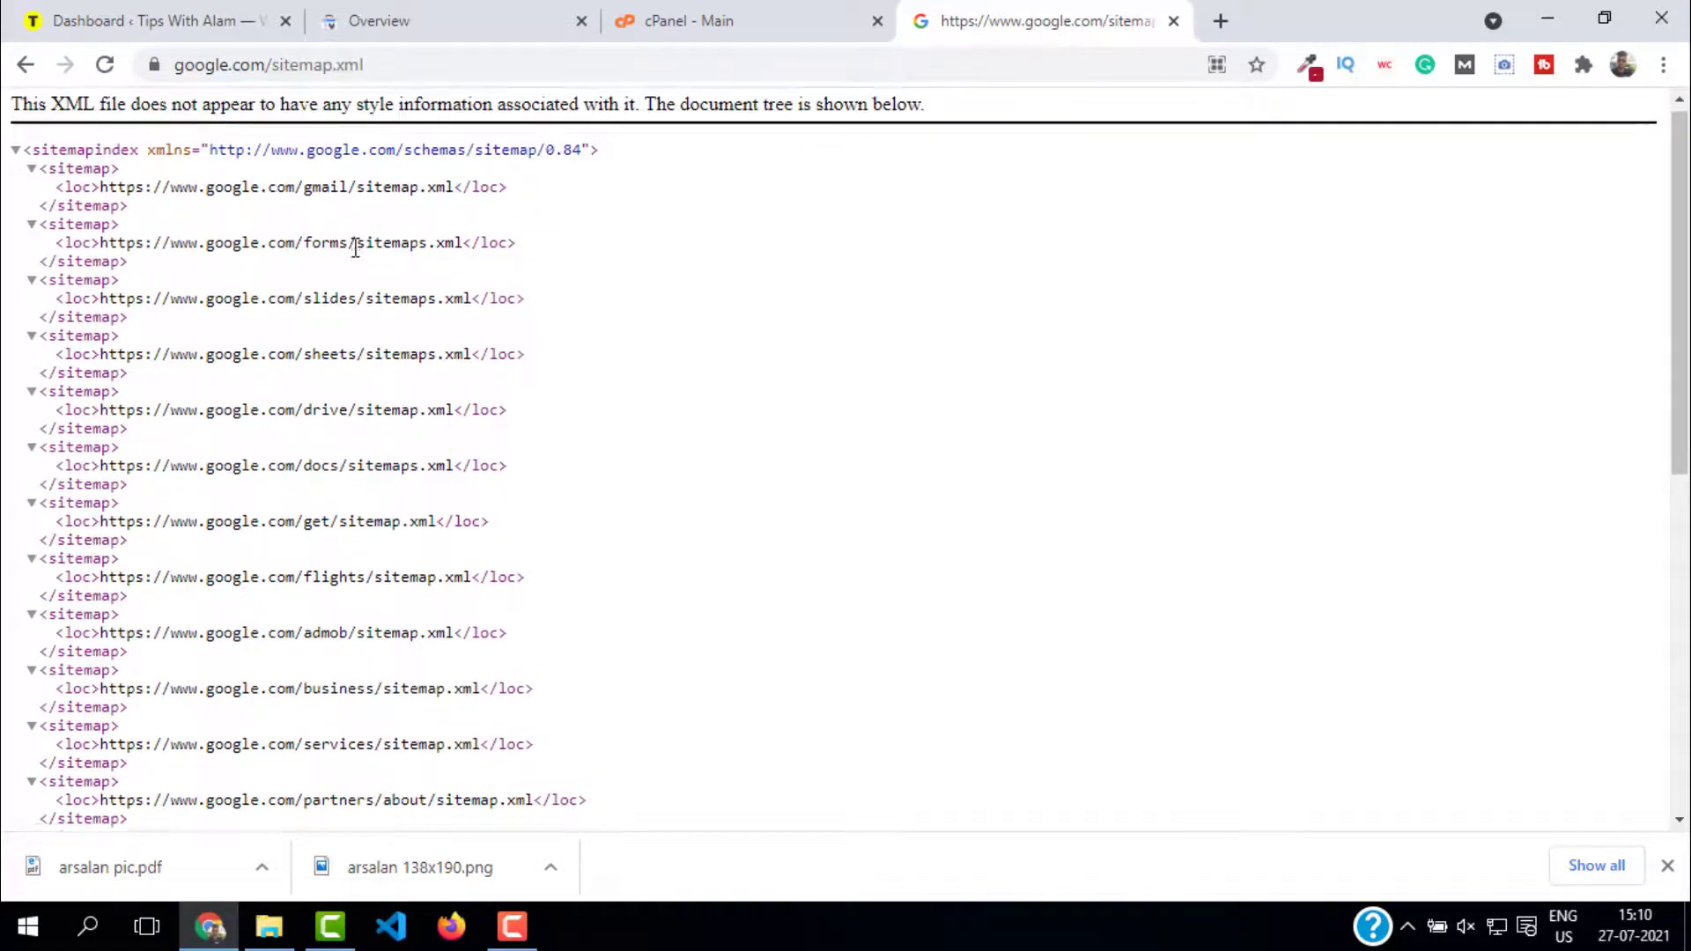
scroll(479, 302, "down", 8)
scroll(479, 302, "up", 8)
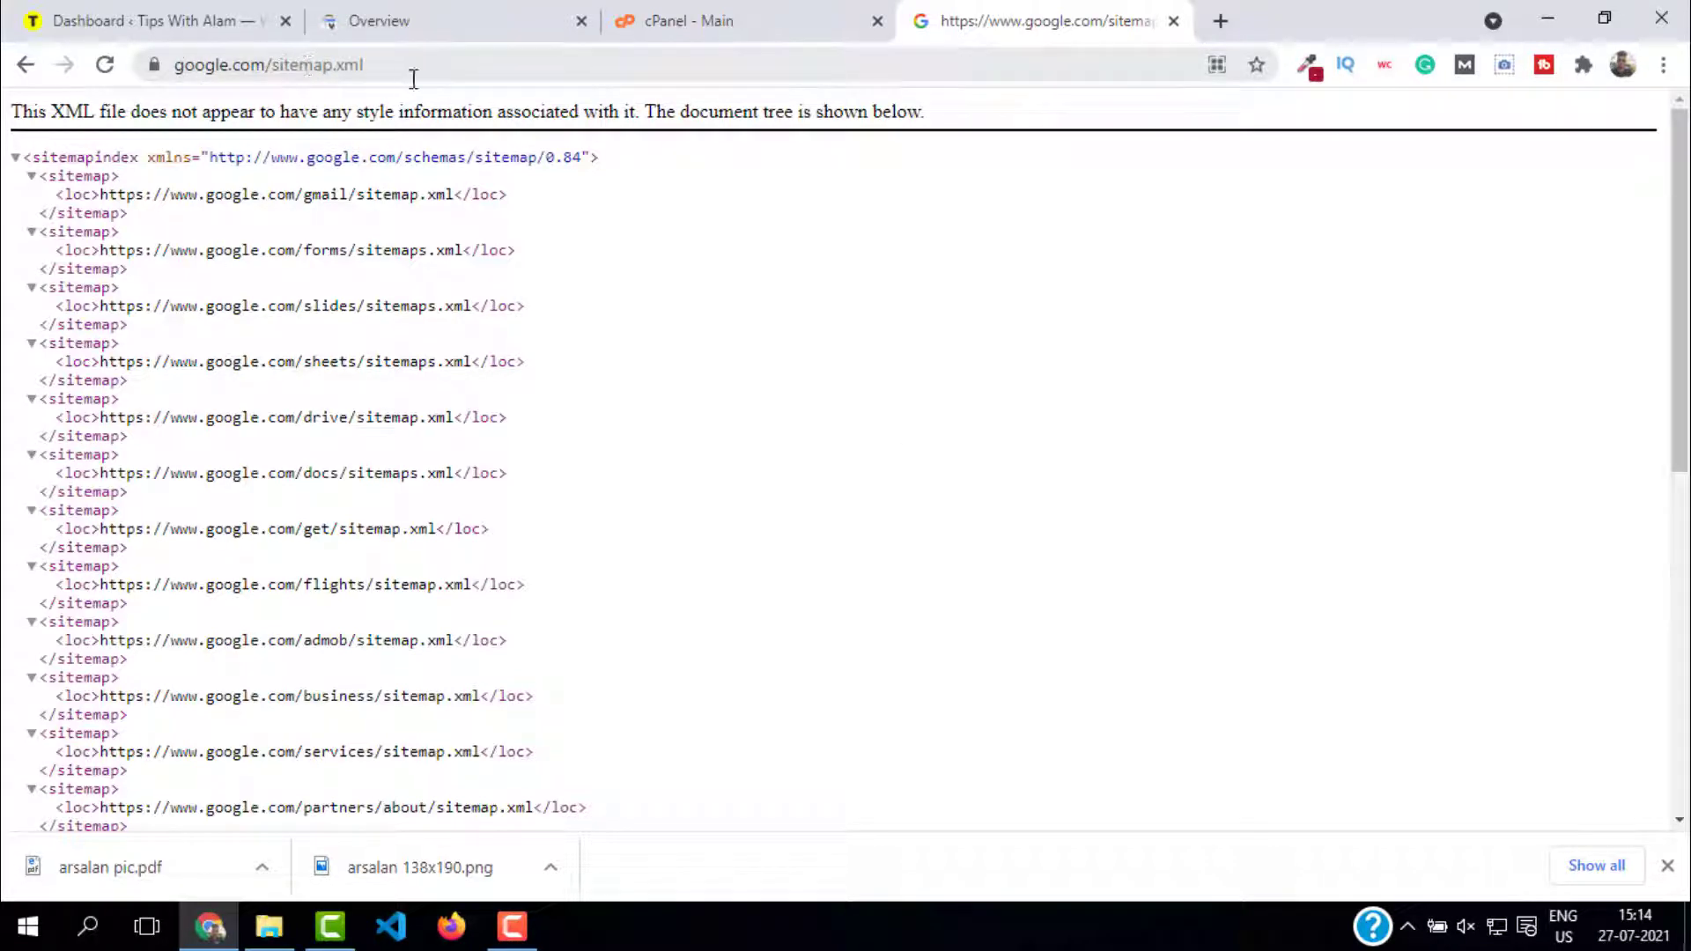
scroll(526, 453, "down", 8)
scroll(1083, 200, "up", 10)
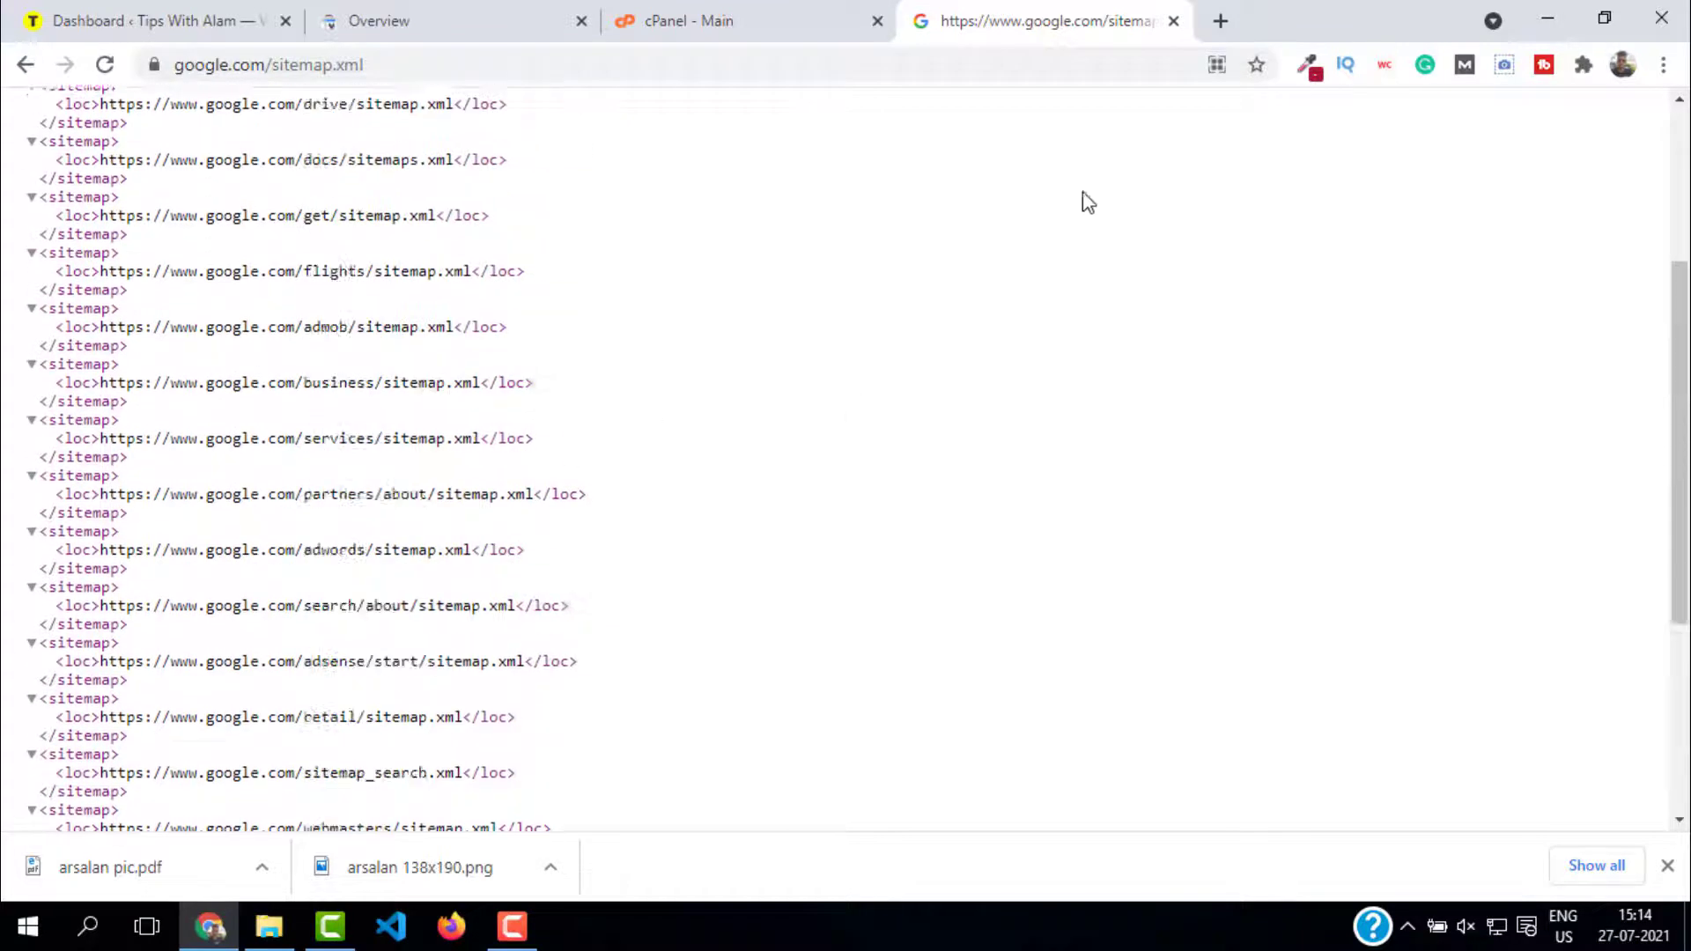
Open tipswithalam.com/sitemap in a new tab, avoiding the wp-admin autocomplete
left_click(1221, 21)
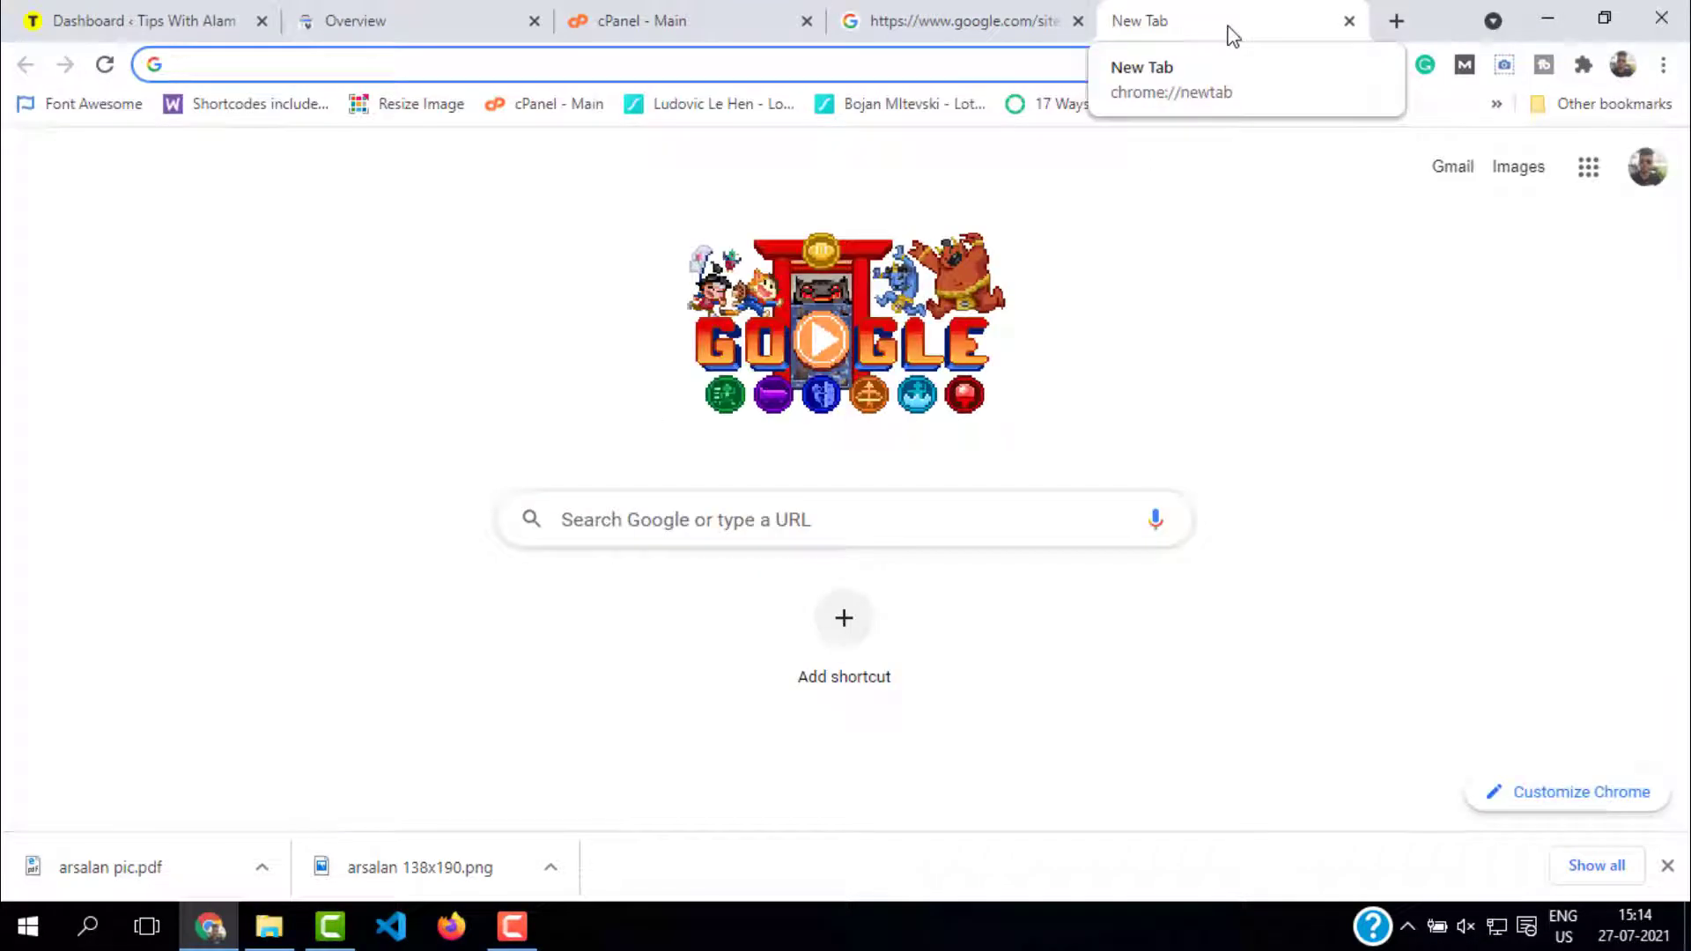
type("tipswithalam.com/")
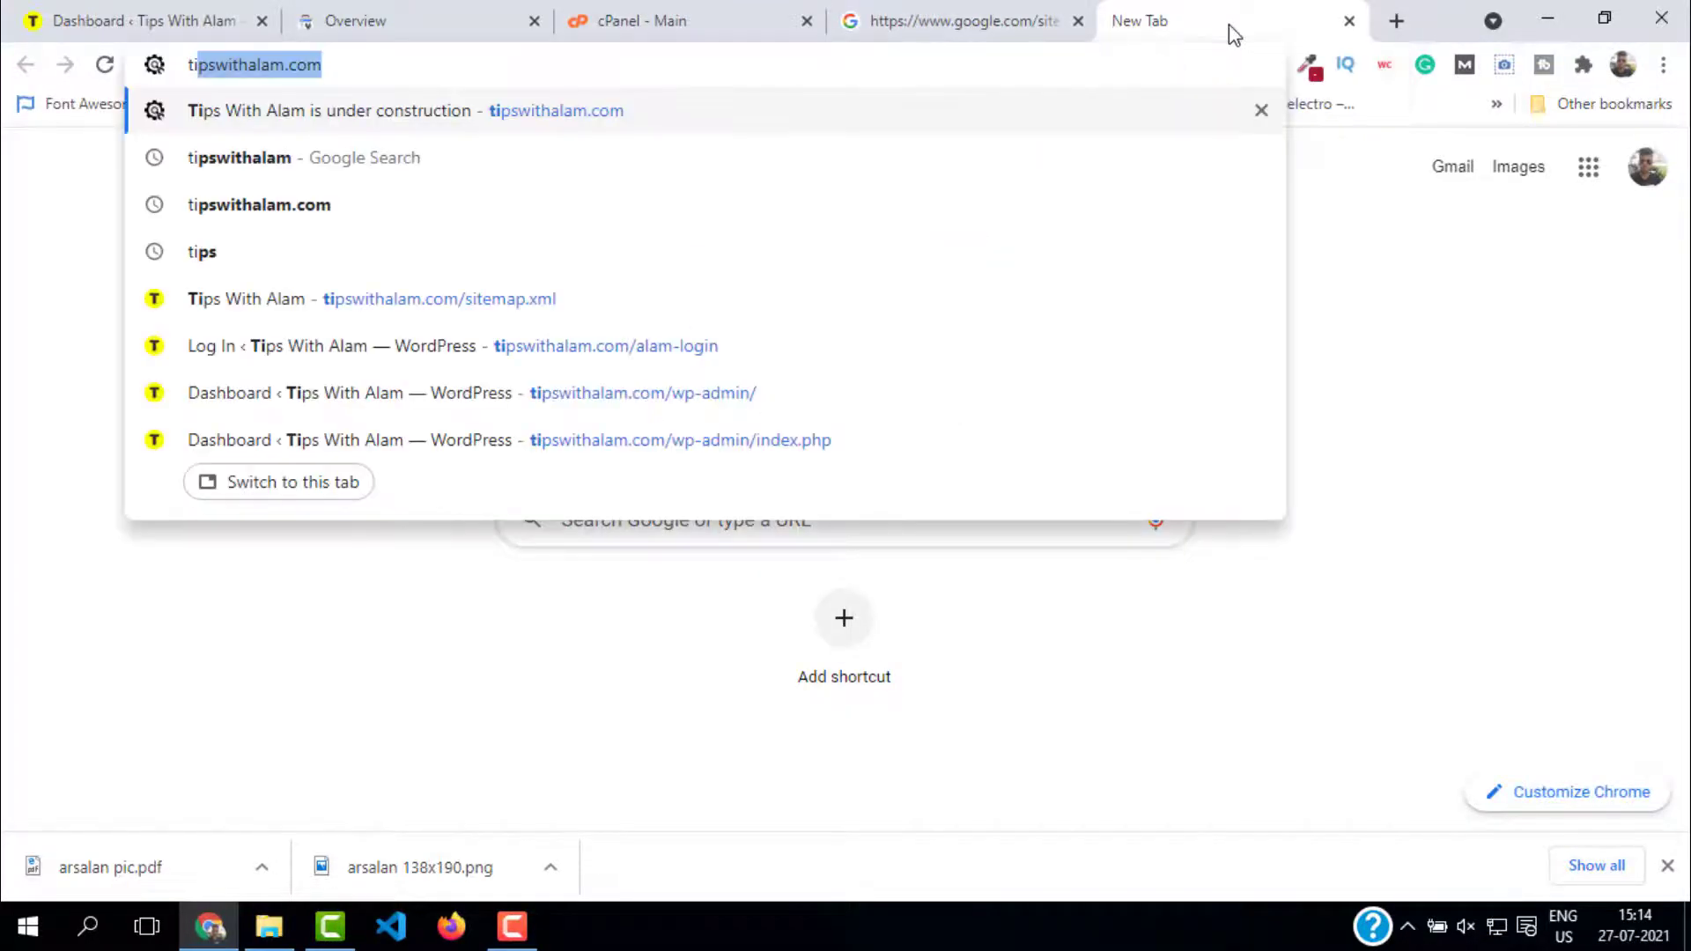
type("sitemap")
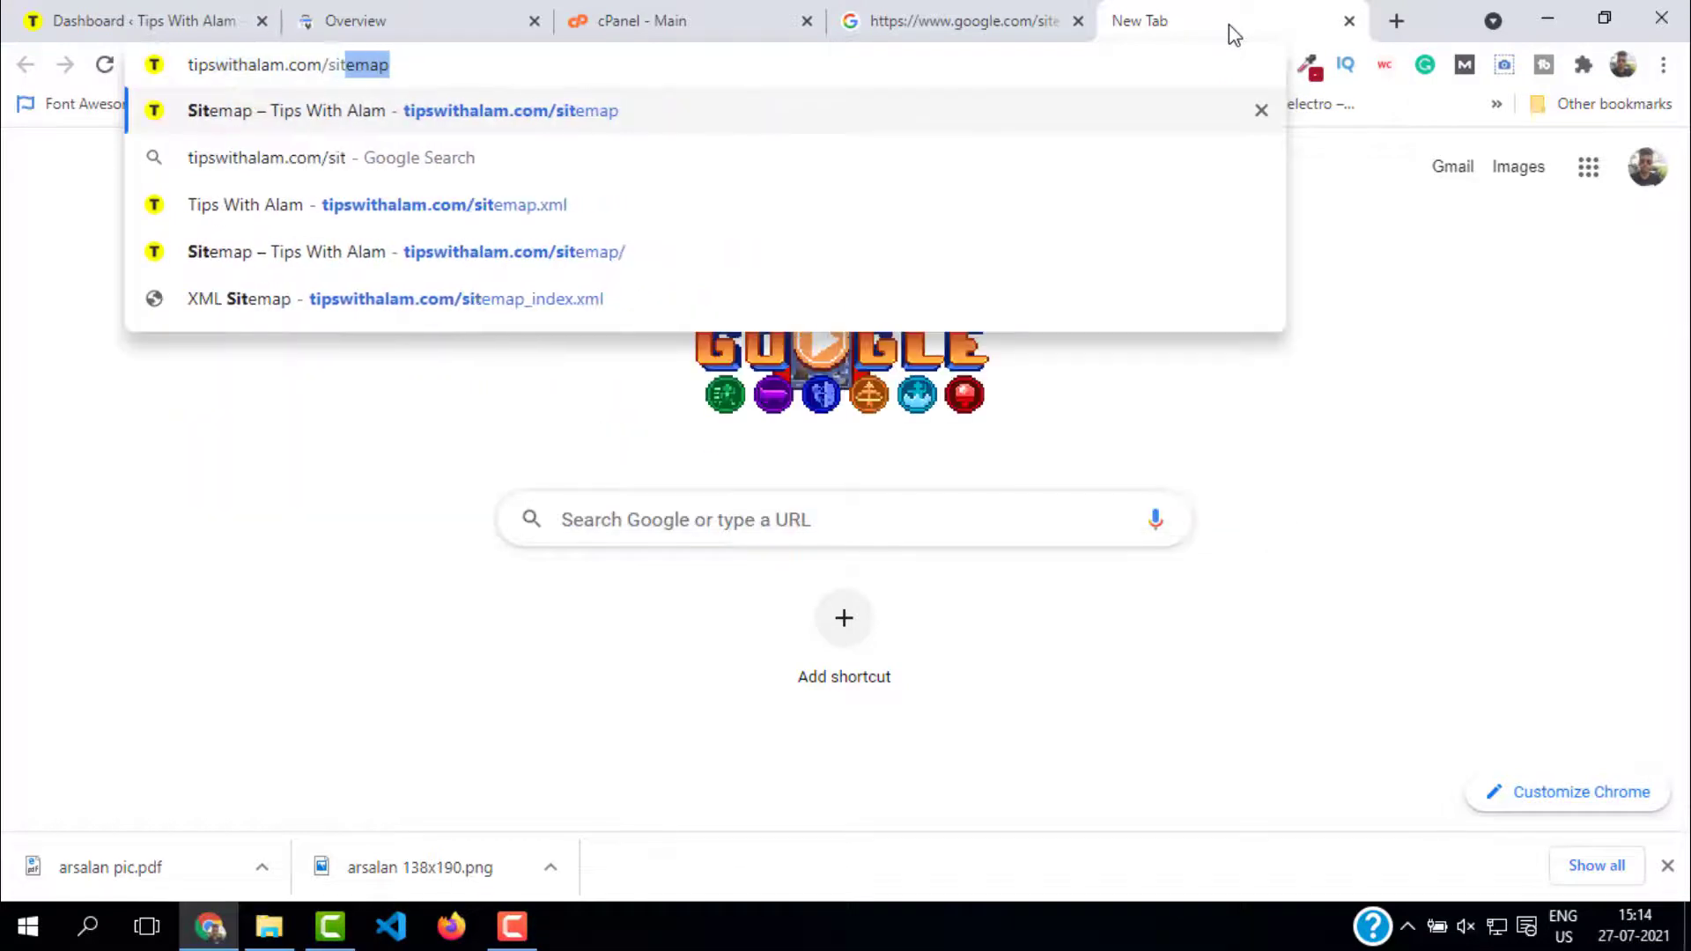
key("BackSpace")
type("p")
key("Return")
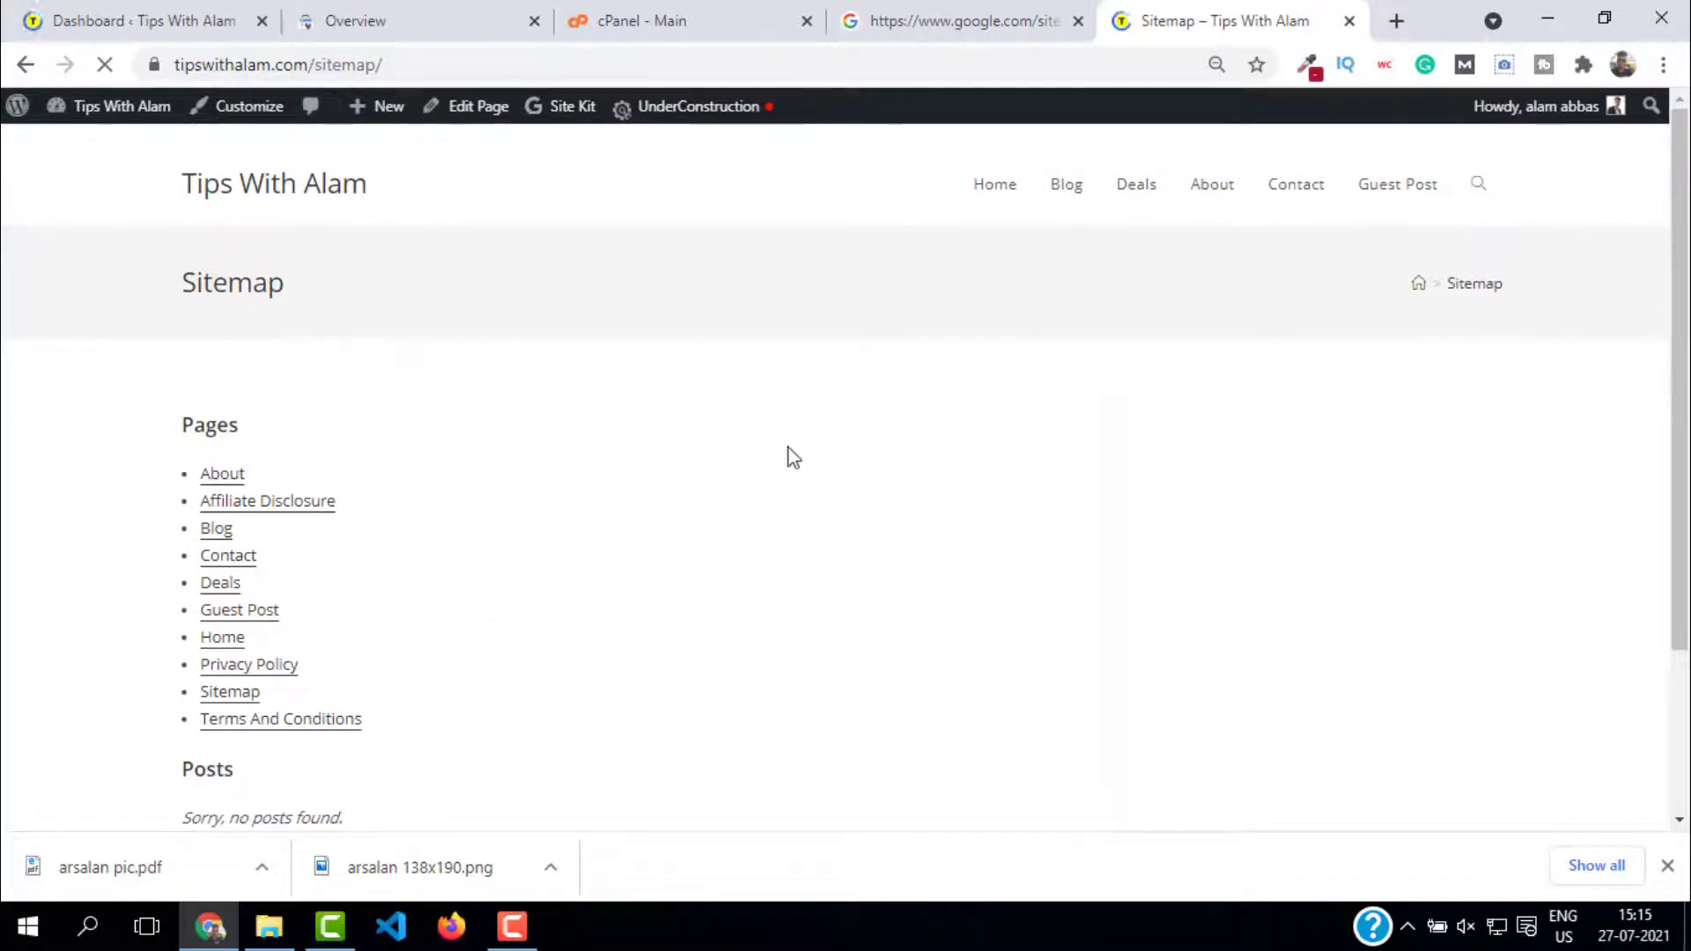
Browse the site's Sitemap page and highlight its Sitemap heading
scroll(818, 429, "down", 1)
scroll(818, 429, "down", 1)
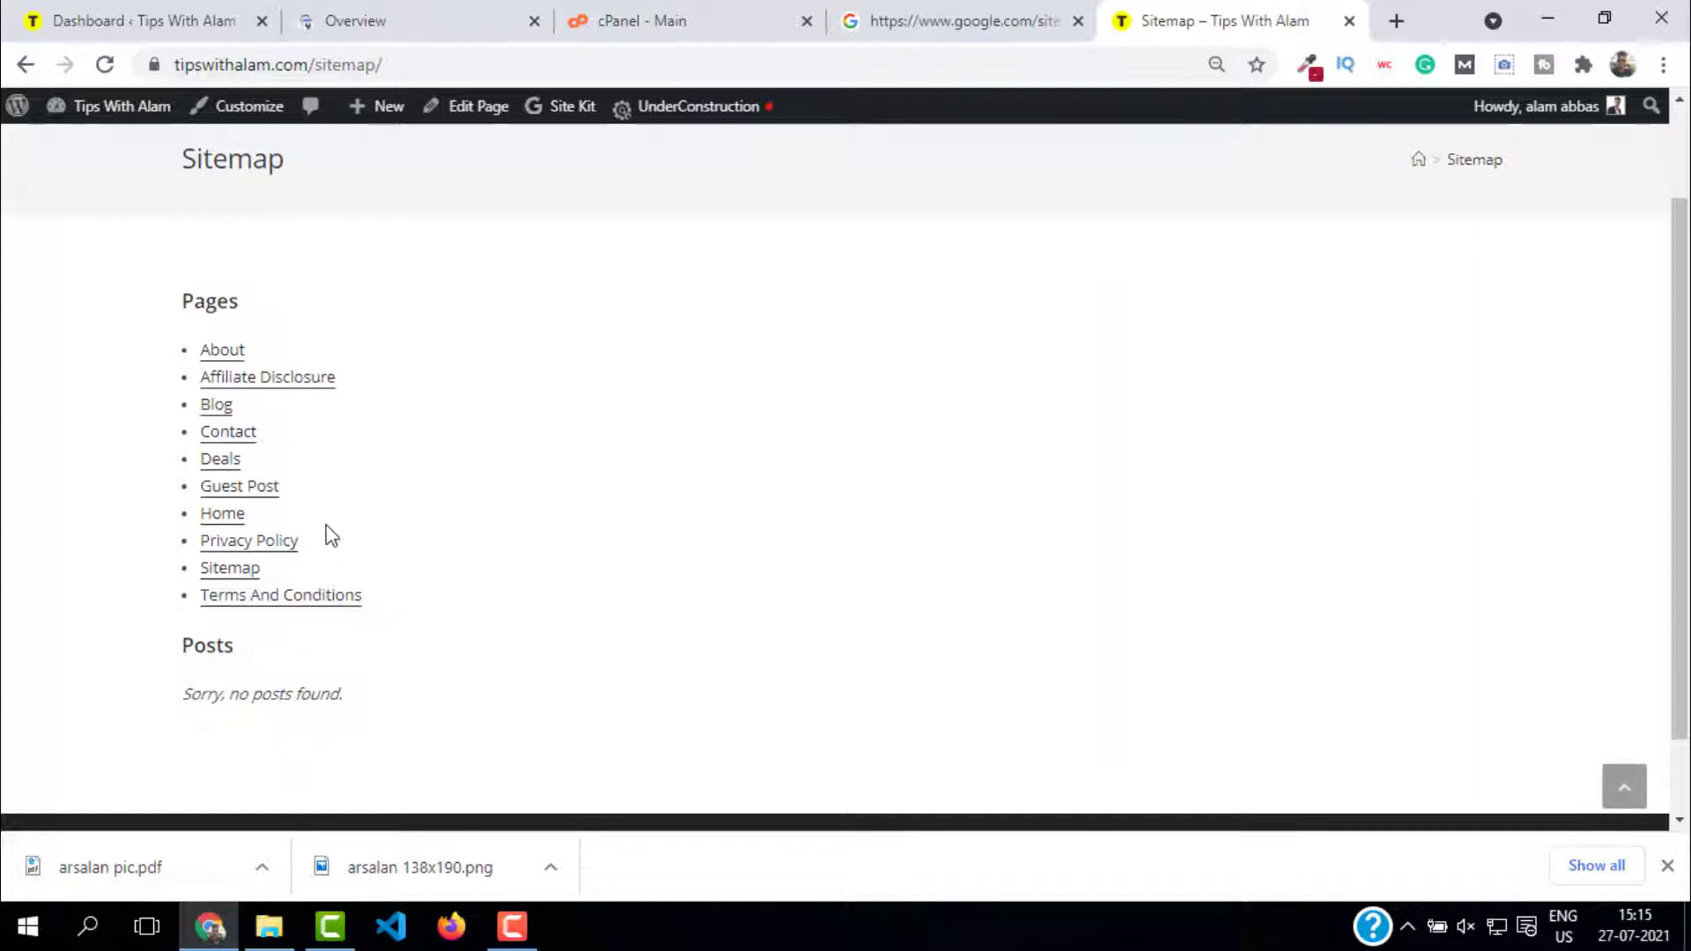
scroll(273, 374, "up", 2)
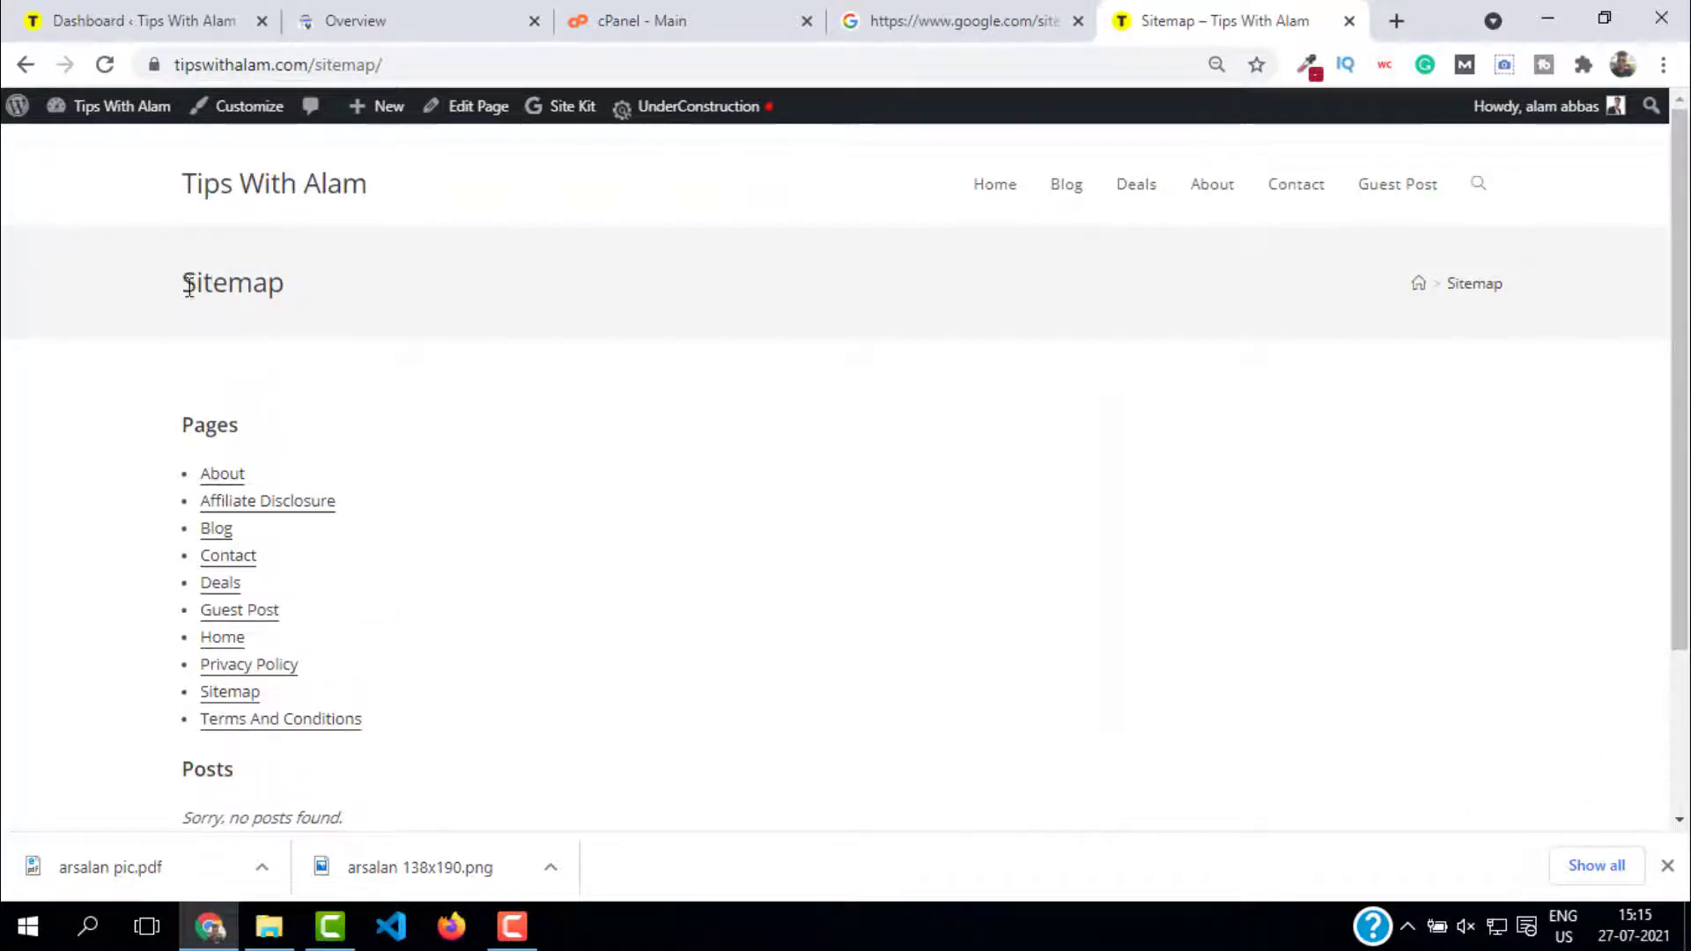
left_click_drag(183, 283, 340, 275)
scroll(296, 407, "down", 1)
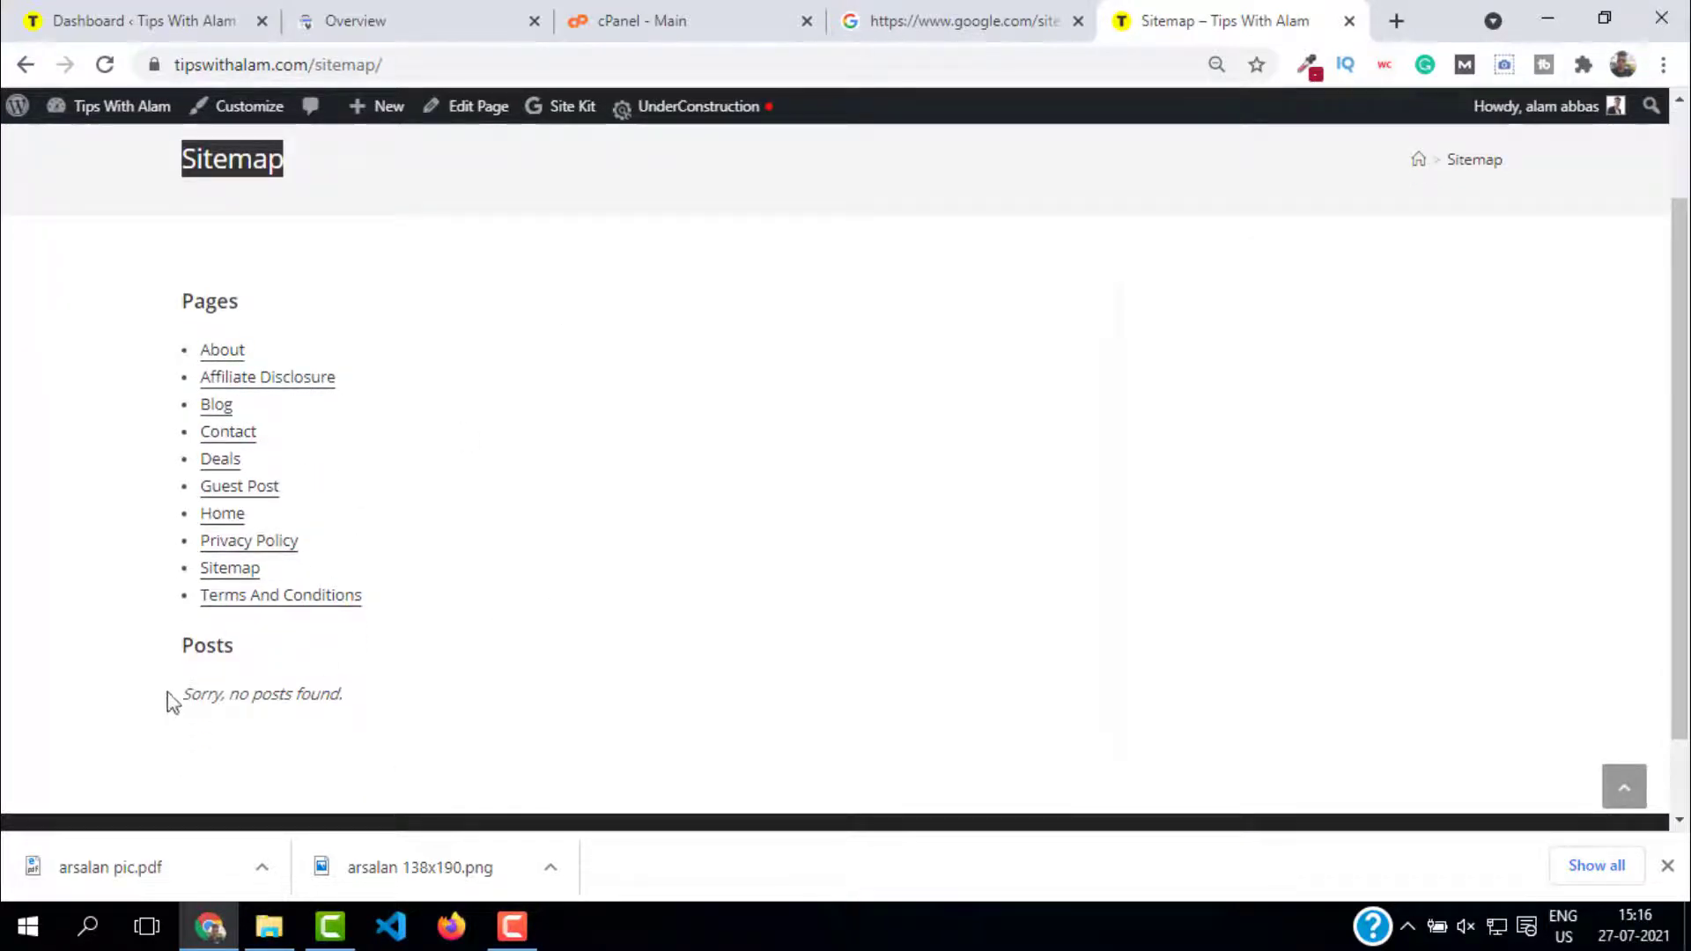
left_click(368, 368)
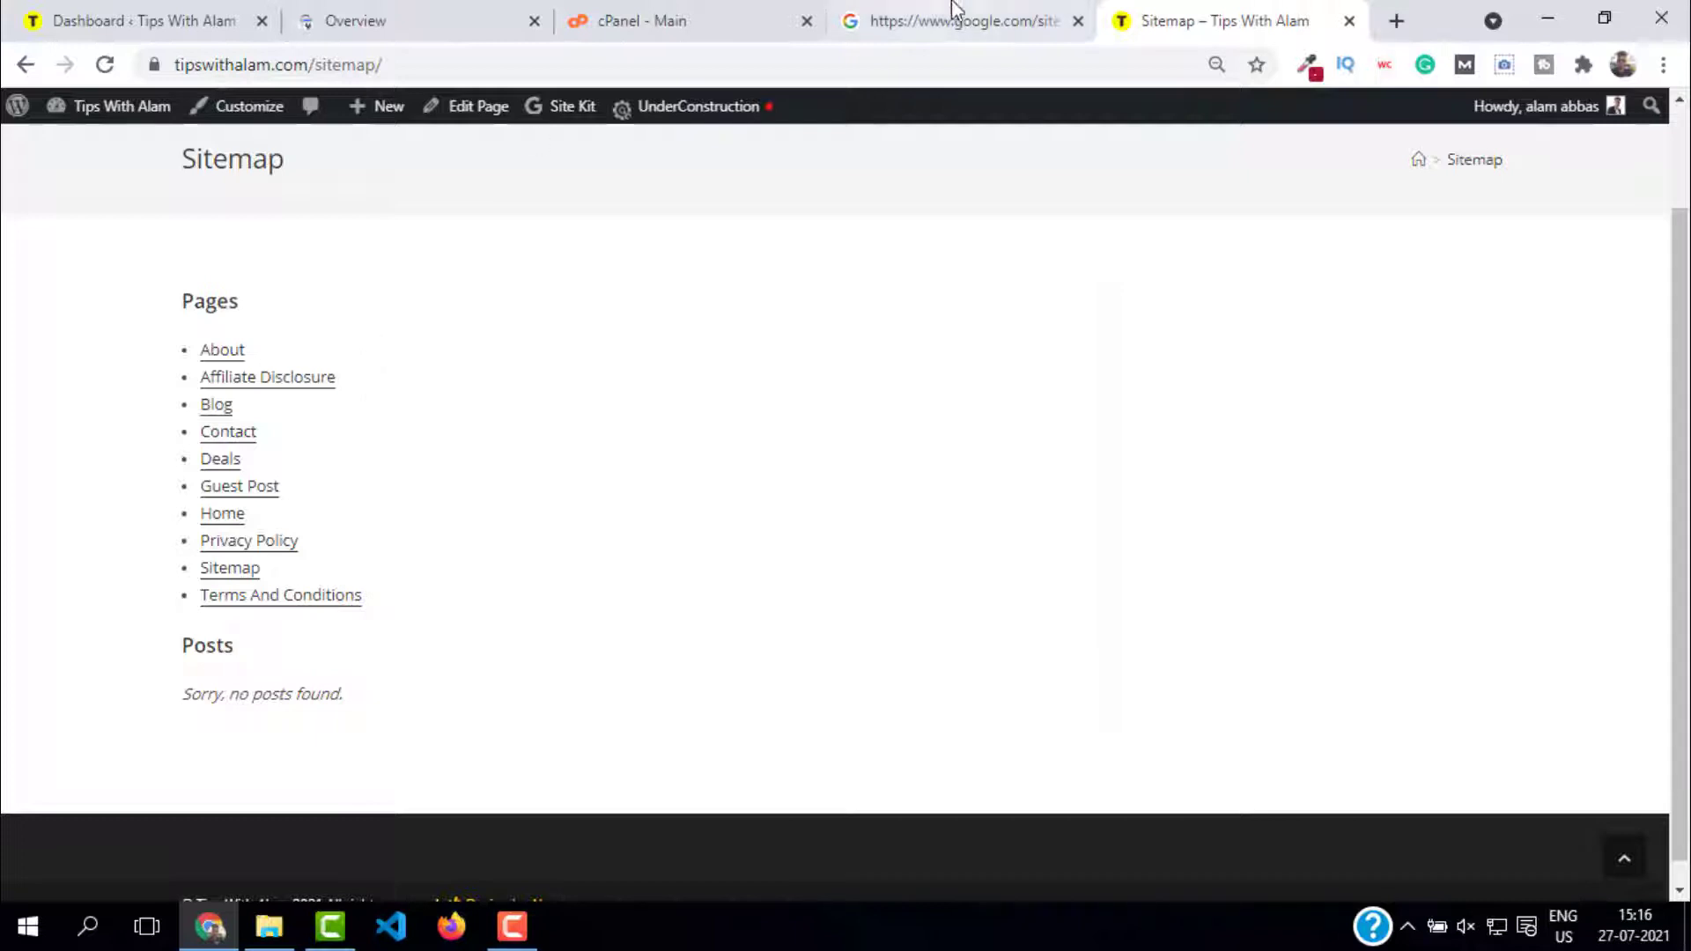
scroll(876, 525, "up", 2)
Close the Sitemap tab, zoom out File Manager, and open the public_html folder
key("ctrl+w")
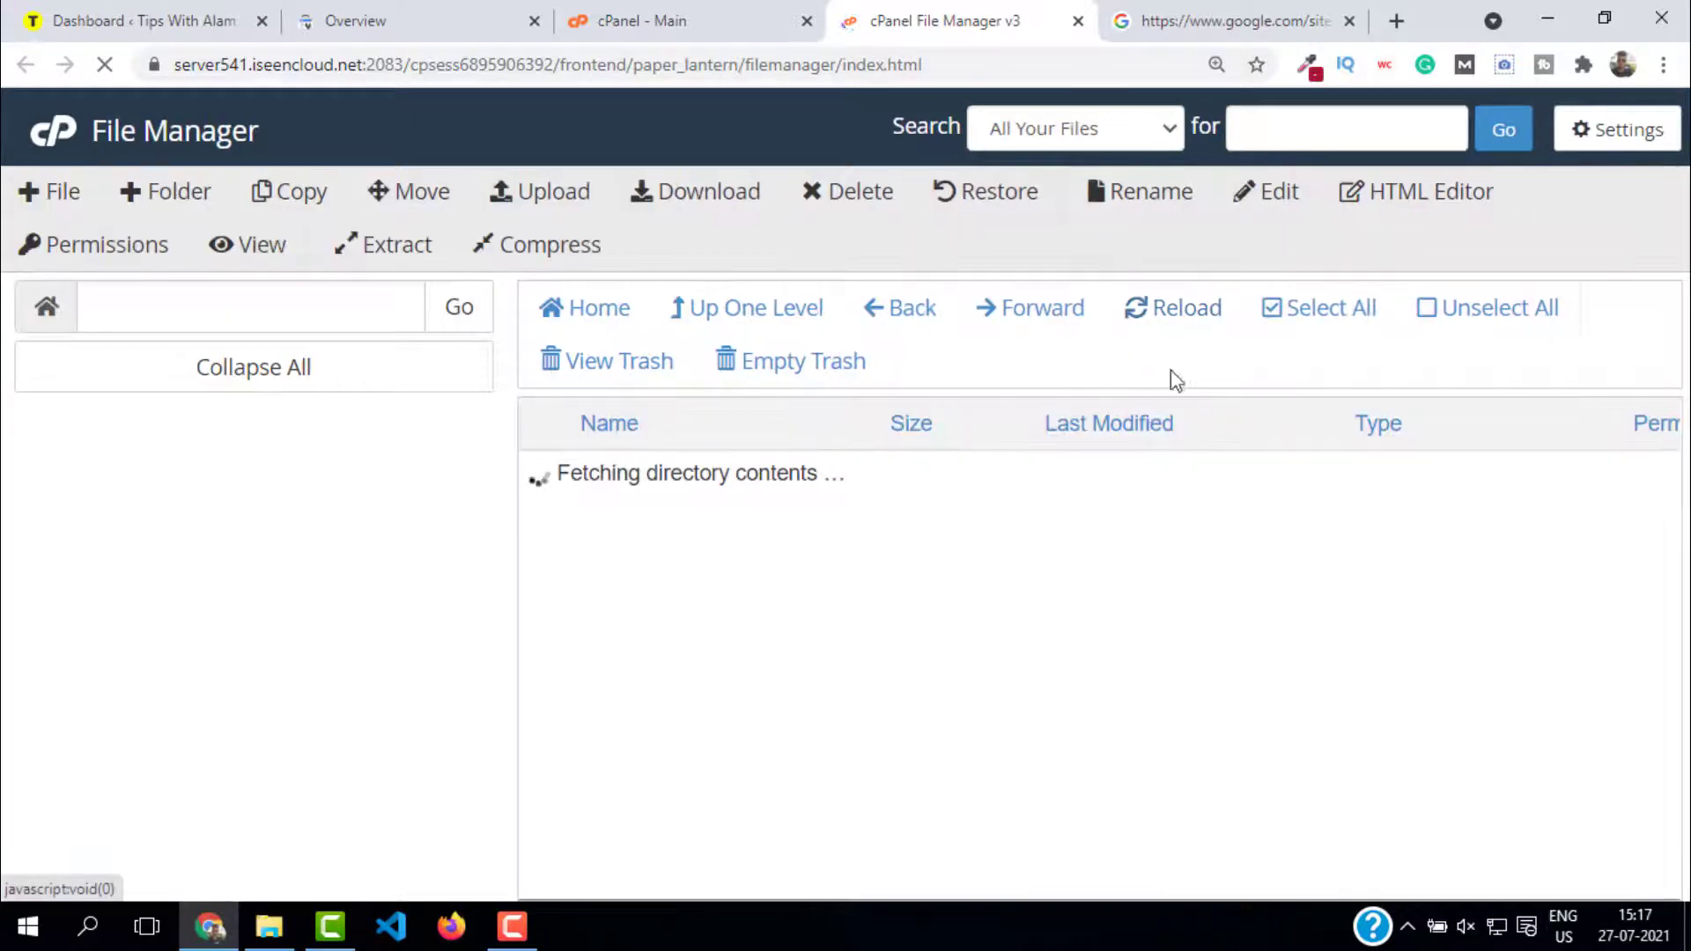
key("ctrl+minus")
key("ctrl+minus")
scroll(687, 556, "down", 3)
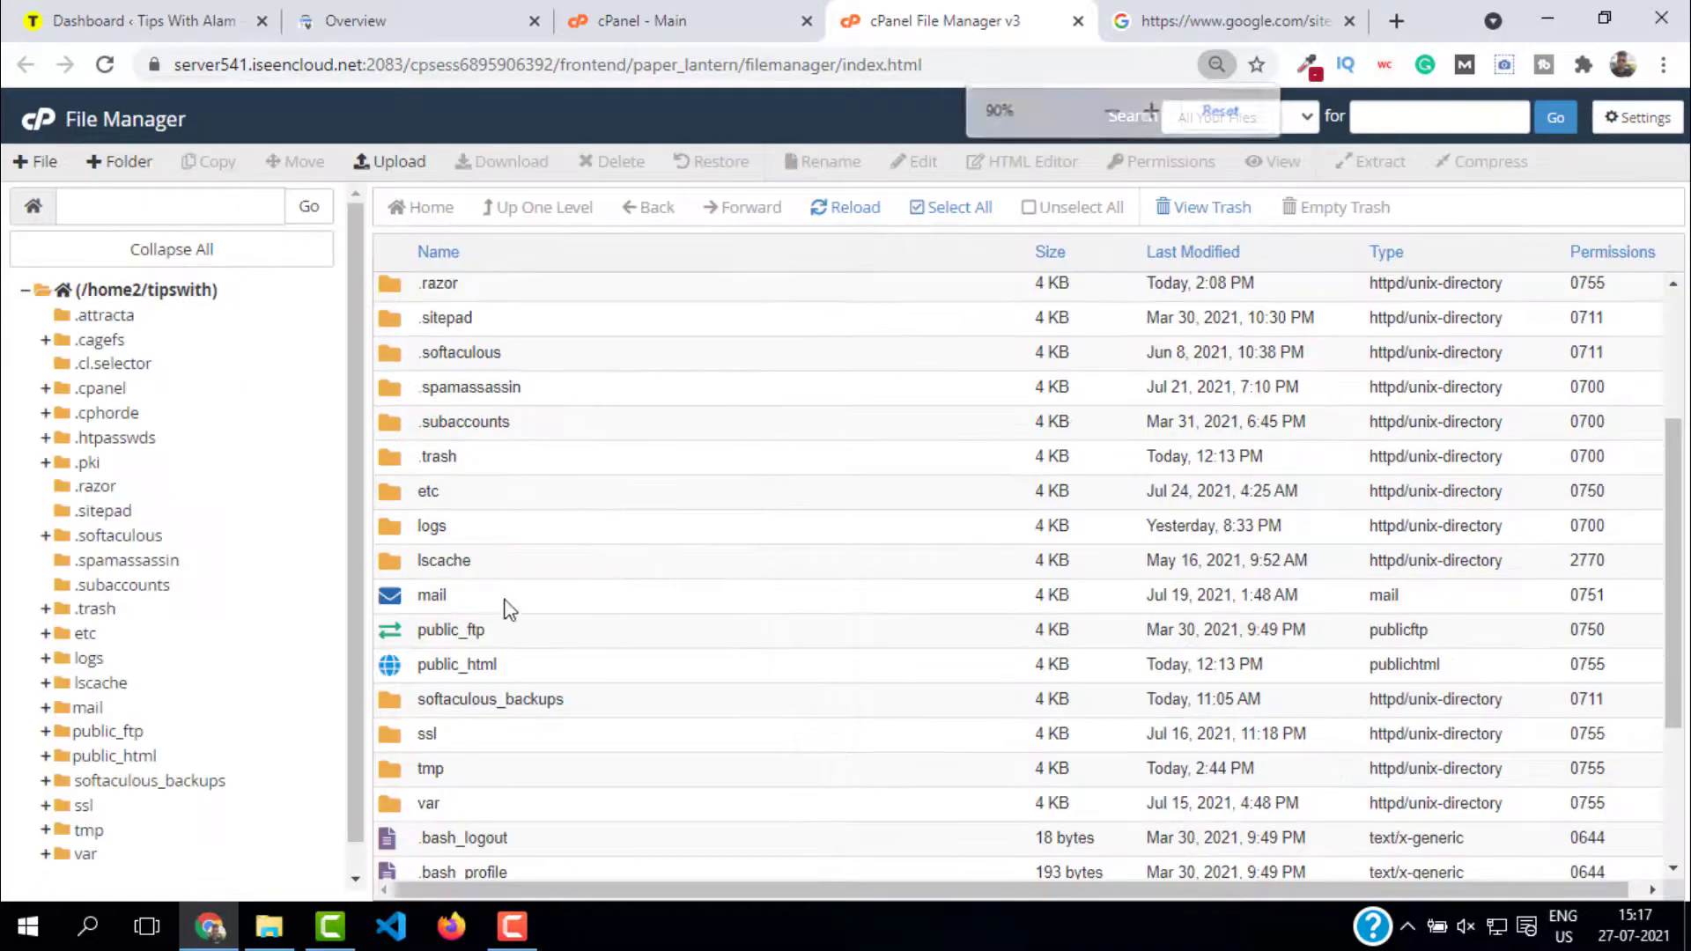
left_click(392, 665)
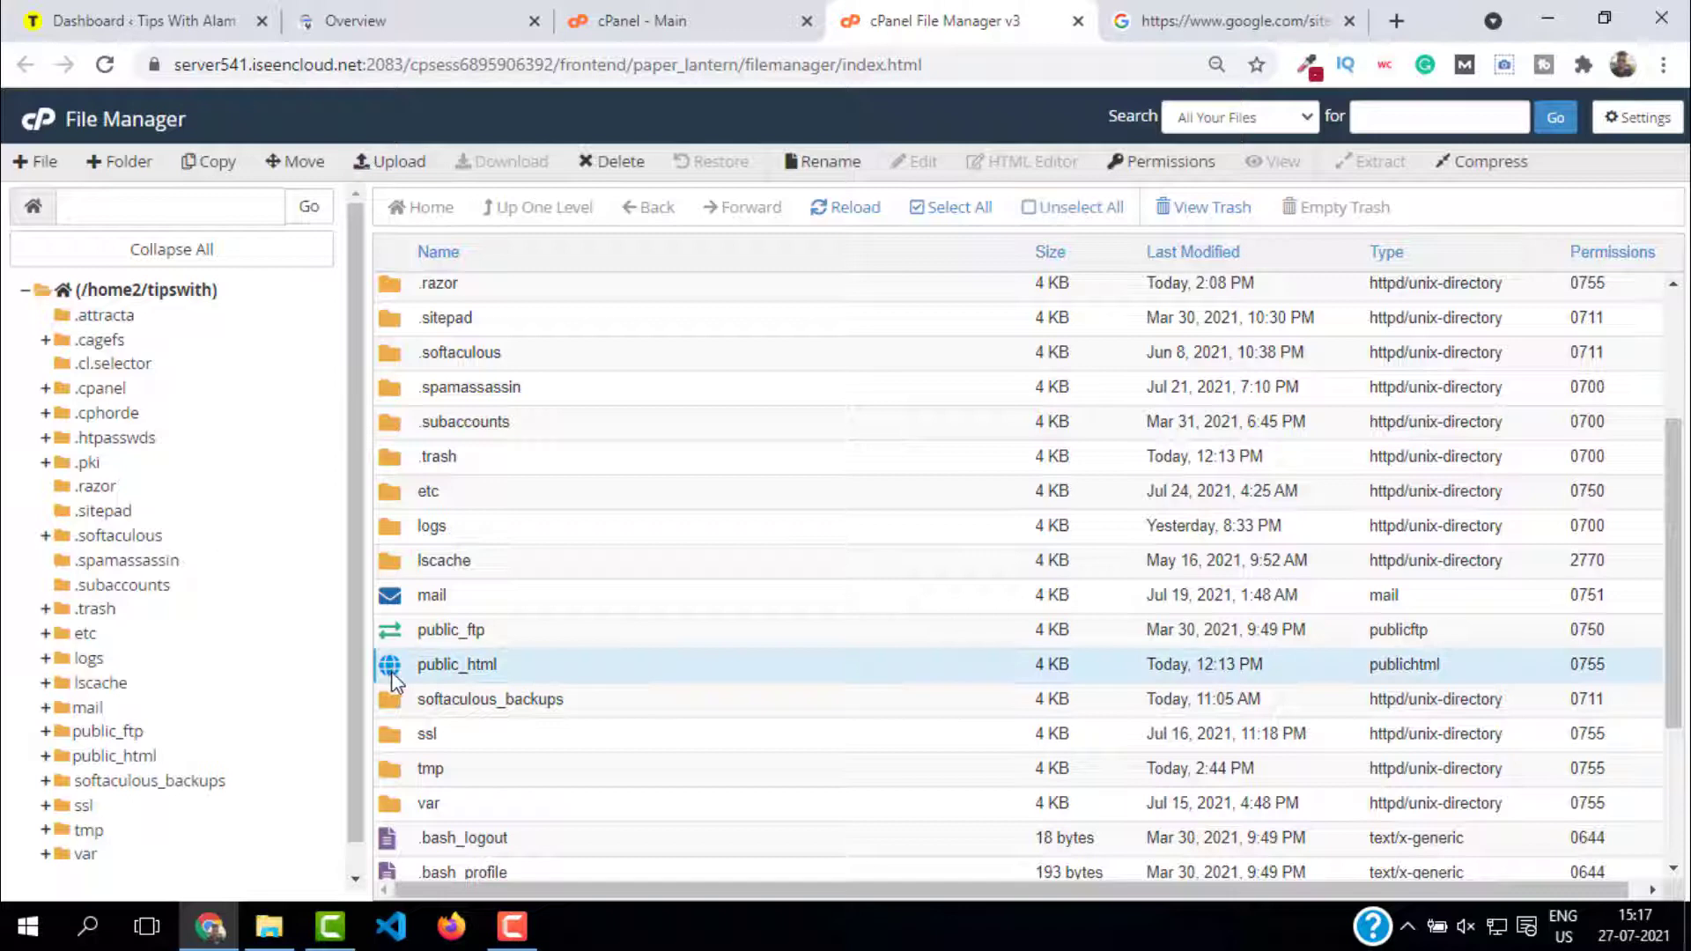
left_click(423, 665)
key("Escape")
double_click(388, 666)
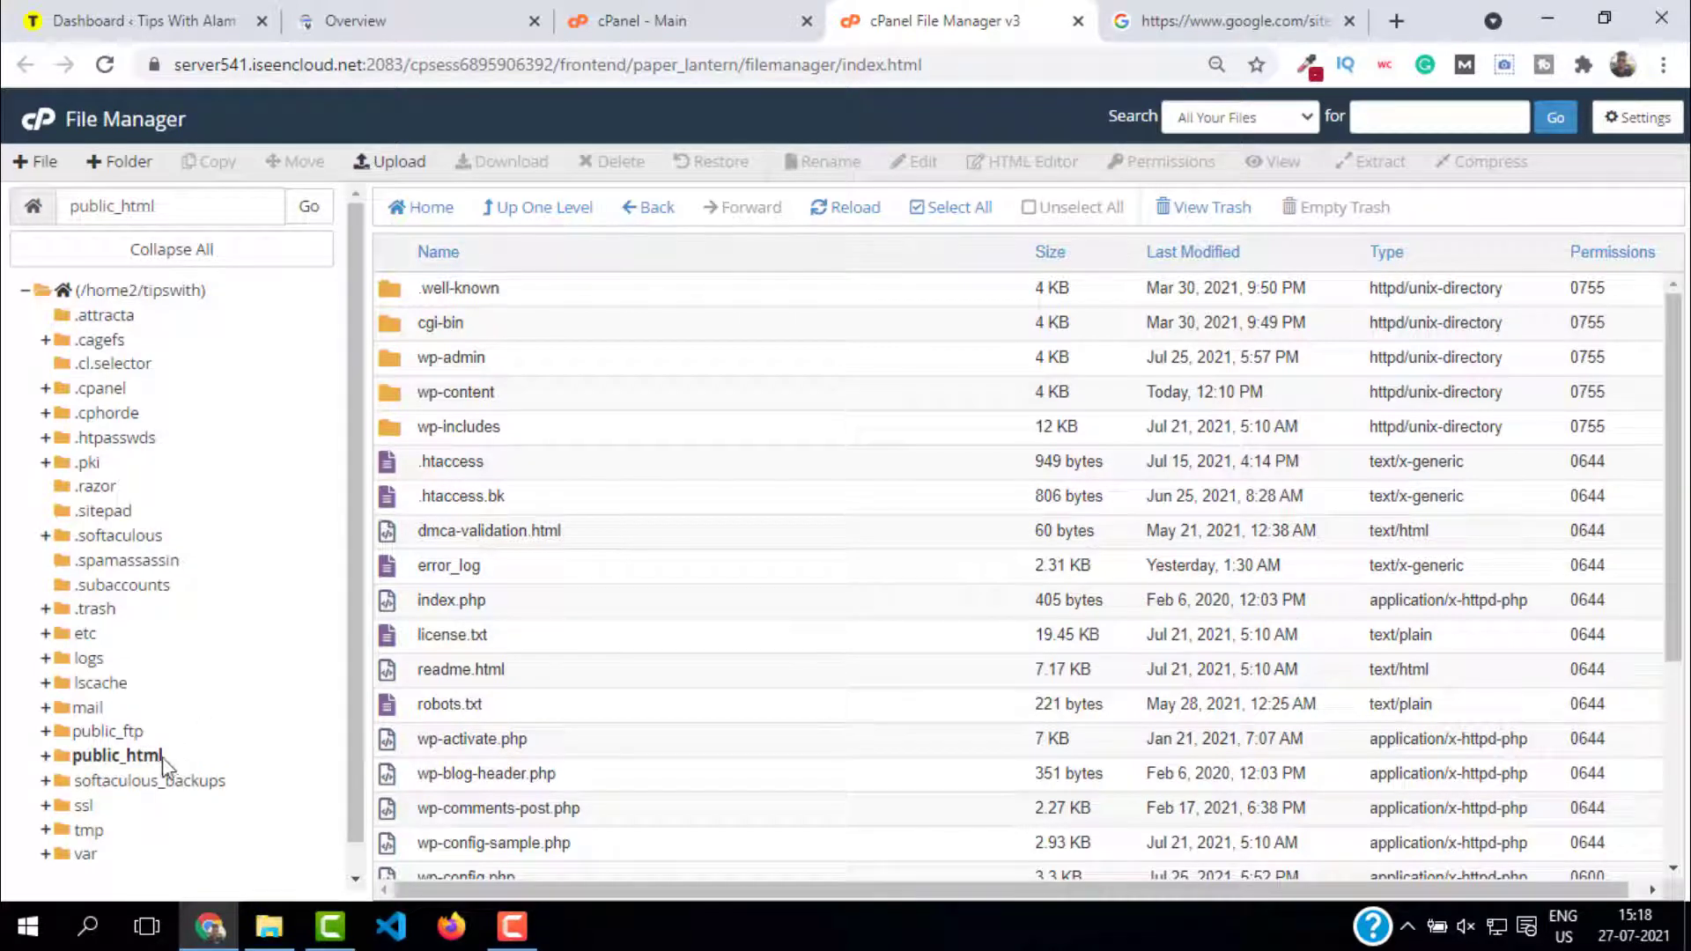
Scroll the public_html listing, then close the File Manager tab to return to Google's sitemap
scroll(544, 458, "down", 4)
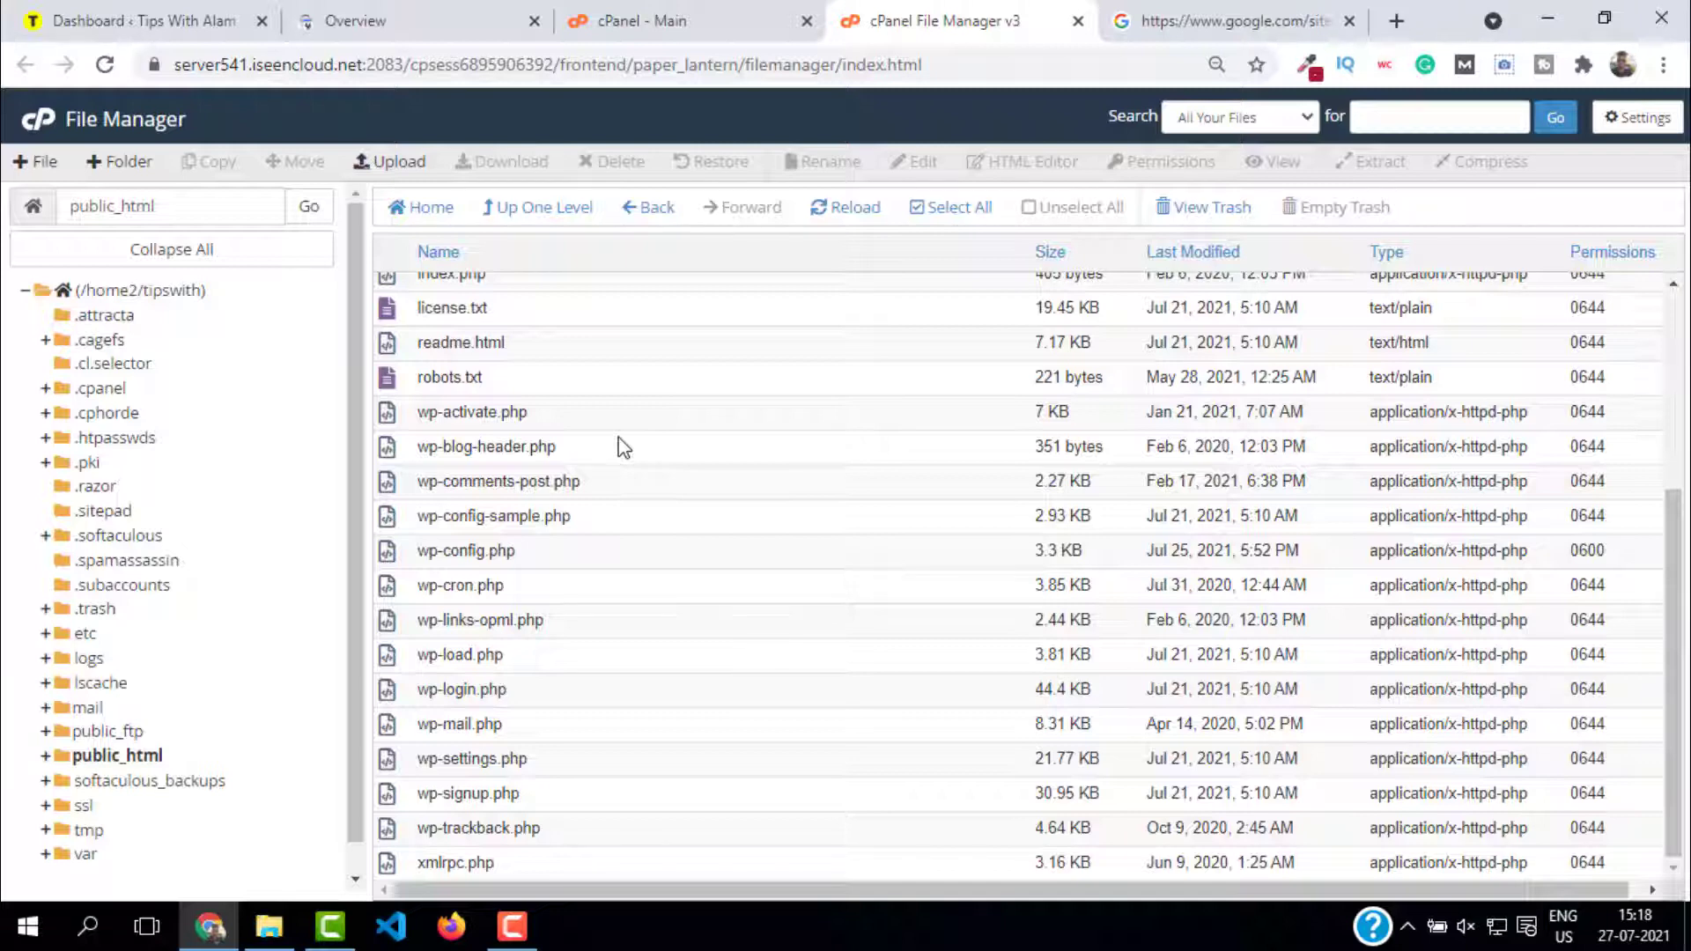
left_click(1078, 20)
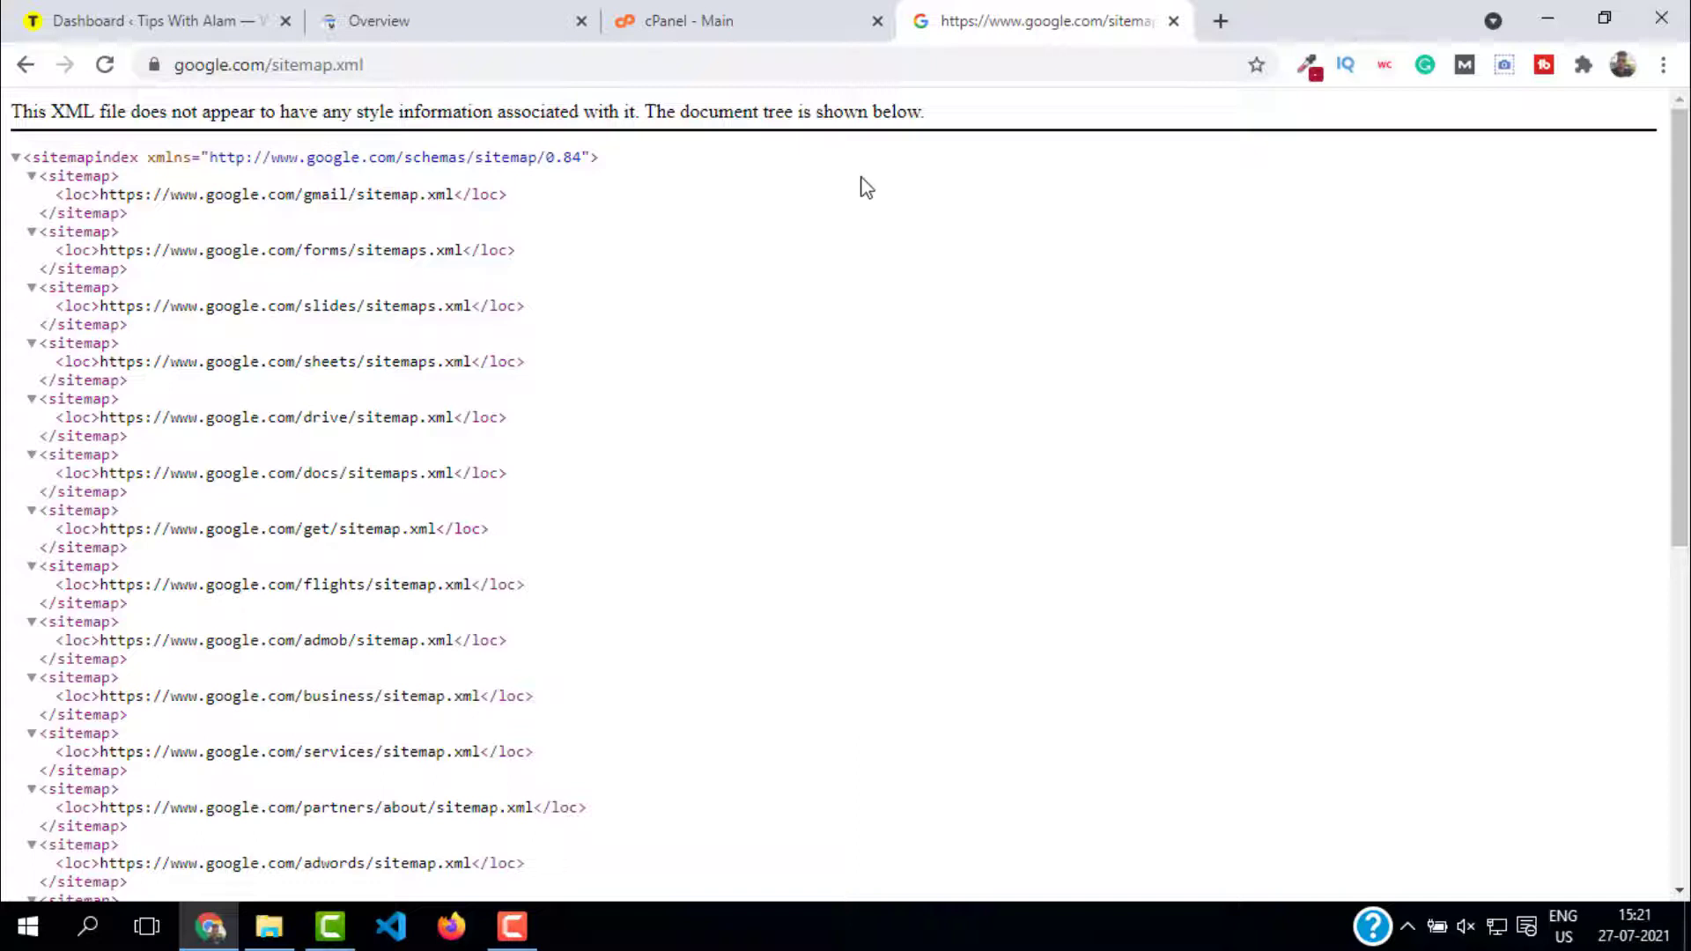
Crawl tipswithalam.com on xml-sitemaps.com and view the Sitemap Details showing 7 pages indexed
left_click(762, 69)
type("x")
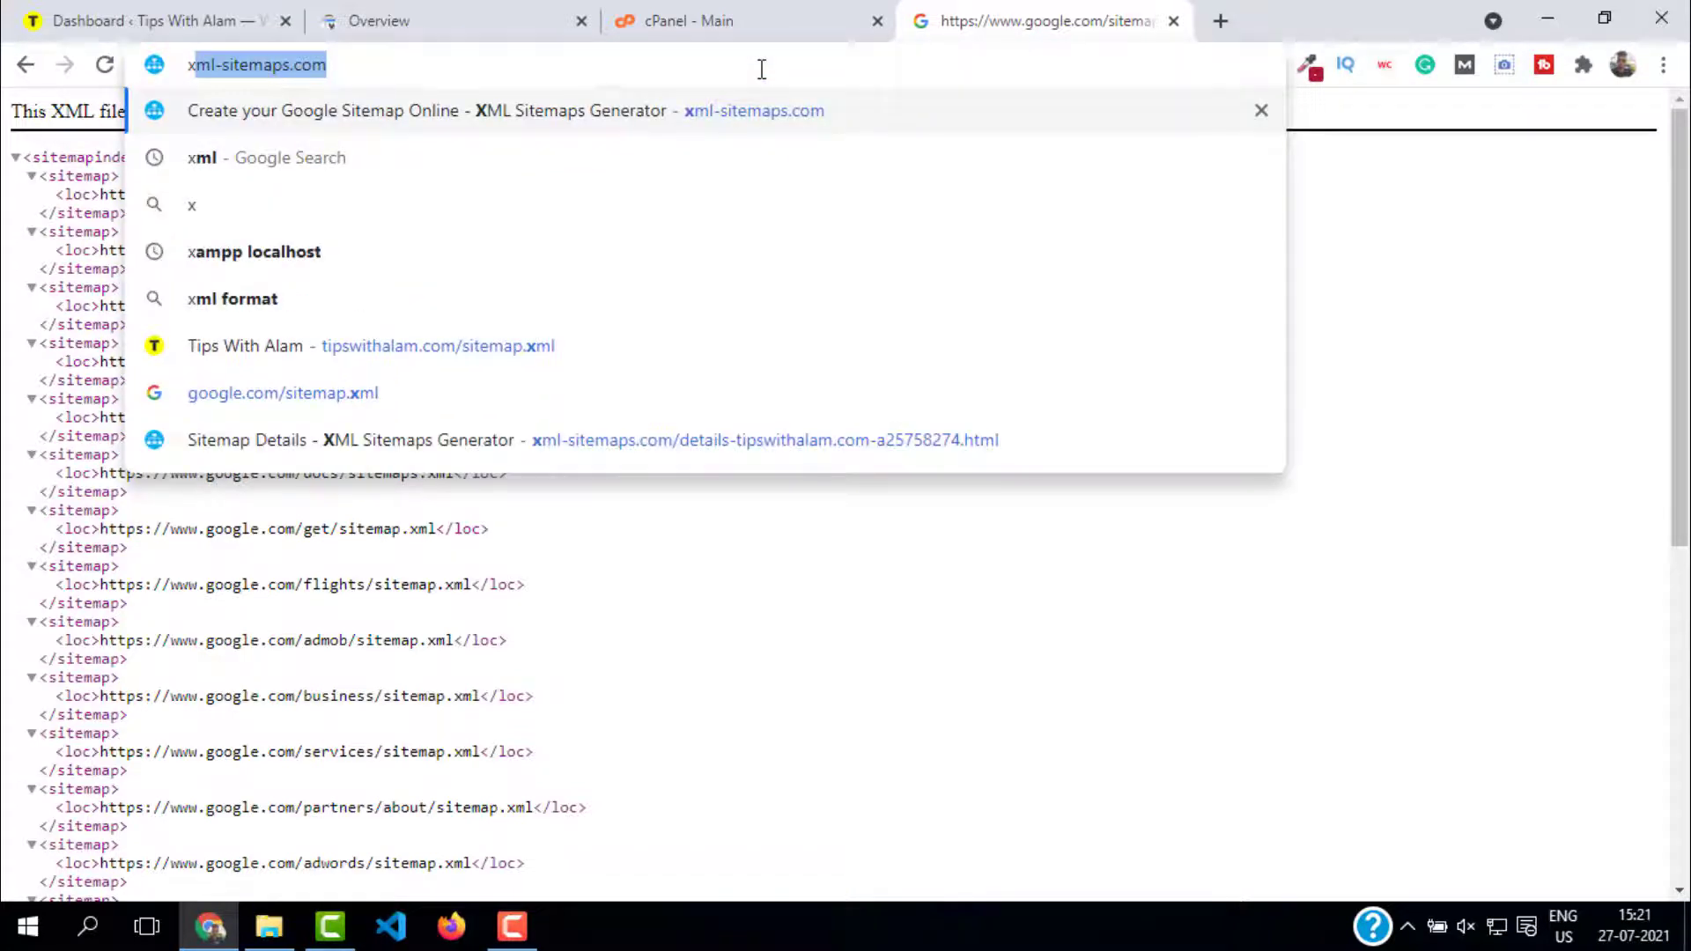
key("Return")
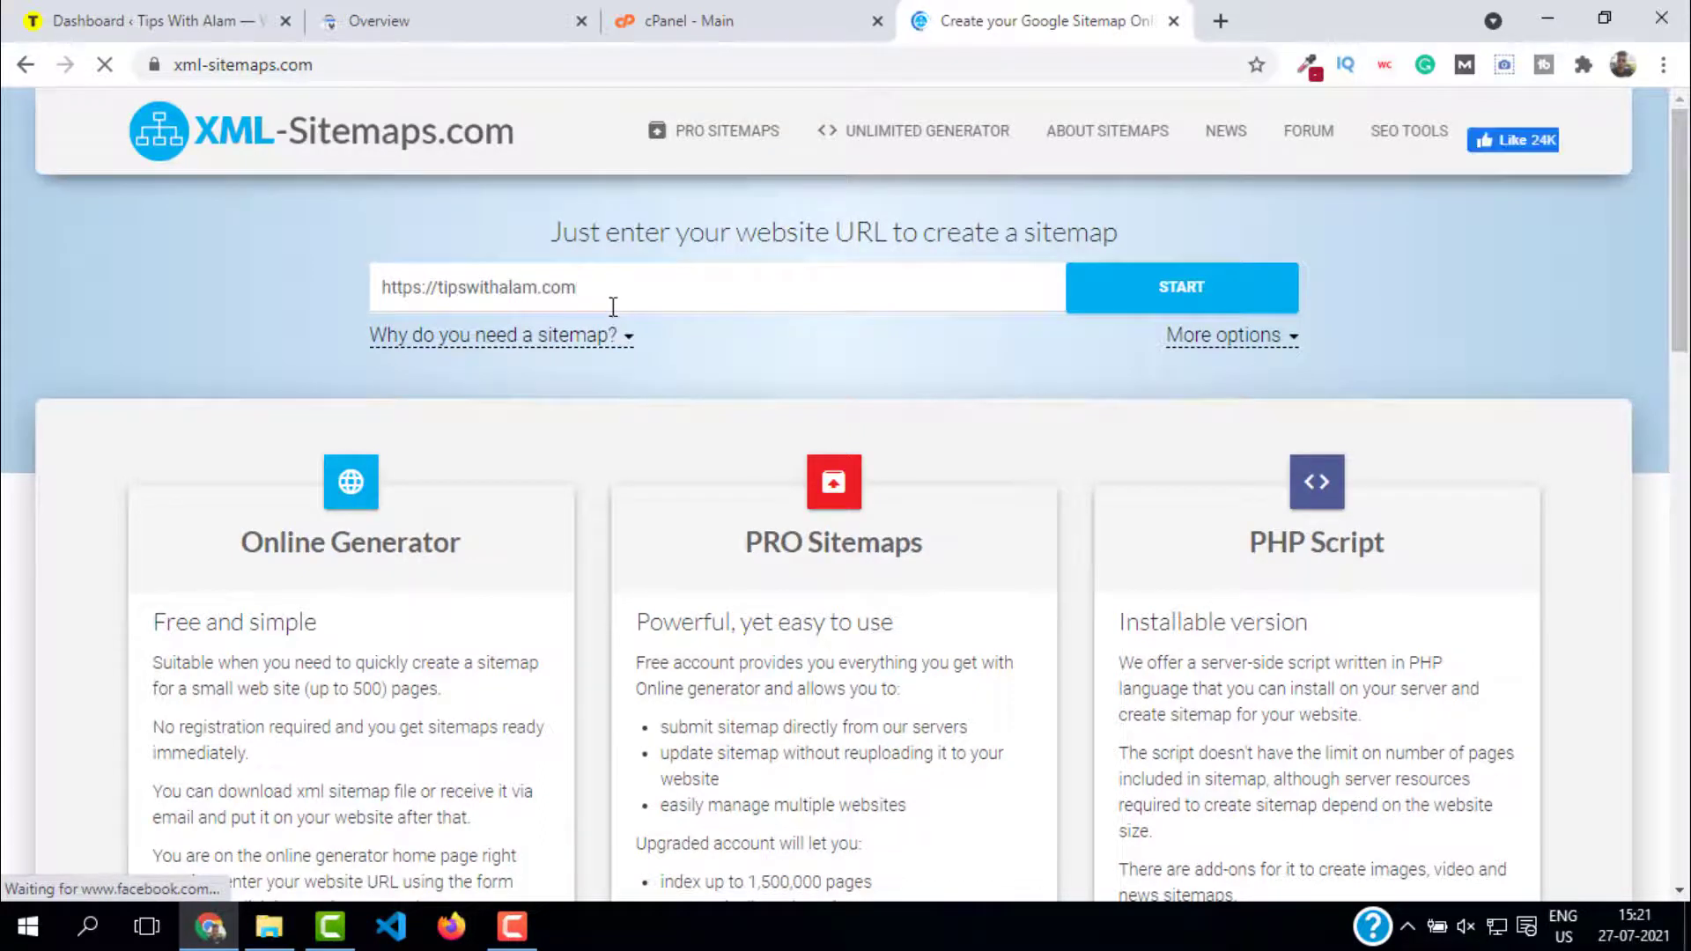
left_click(1159, 304)
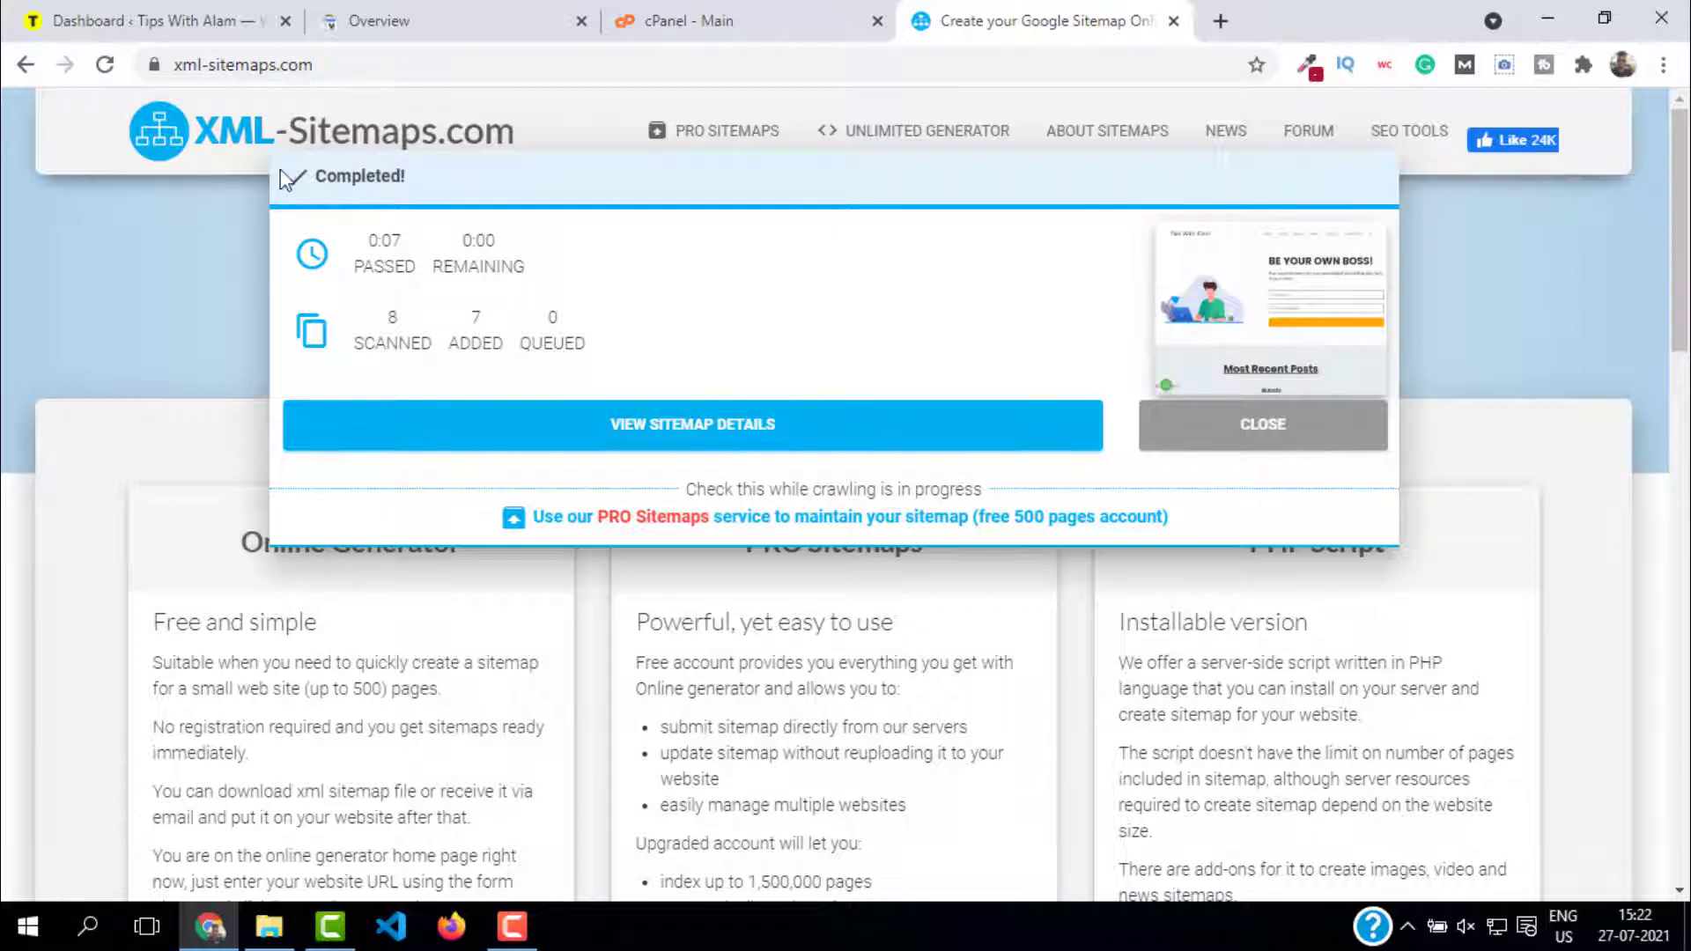
left_click_drag(291, 176, 456, 195)
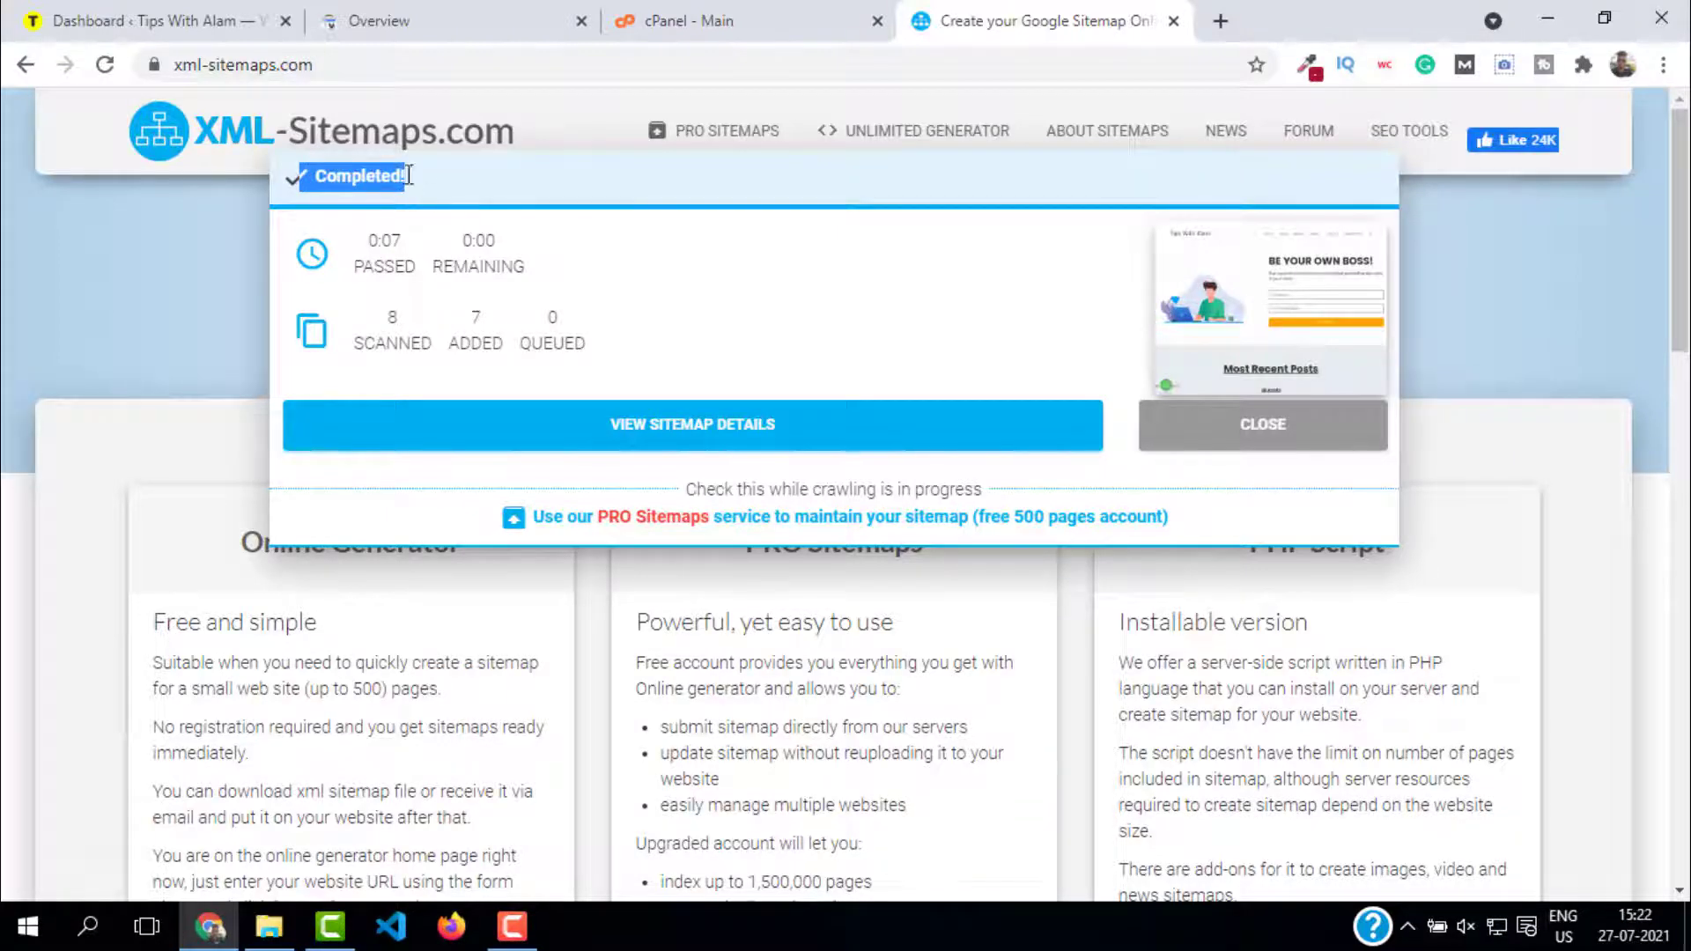
left_click(646, 424)
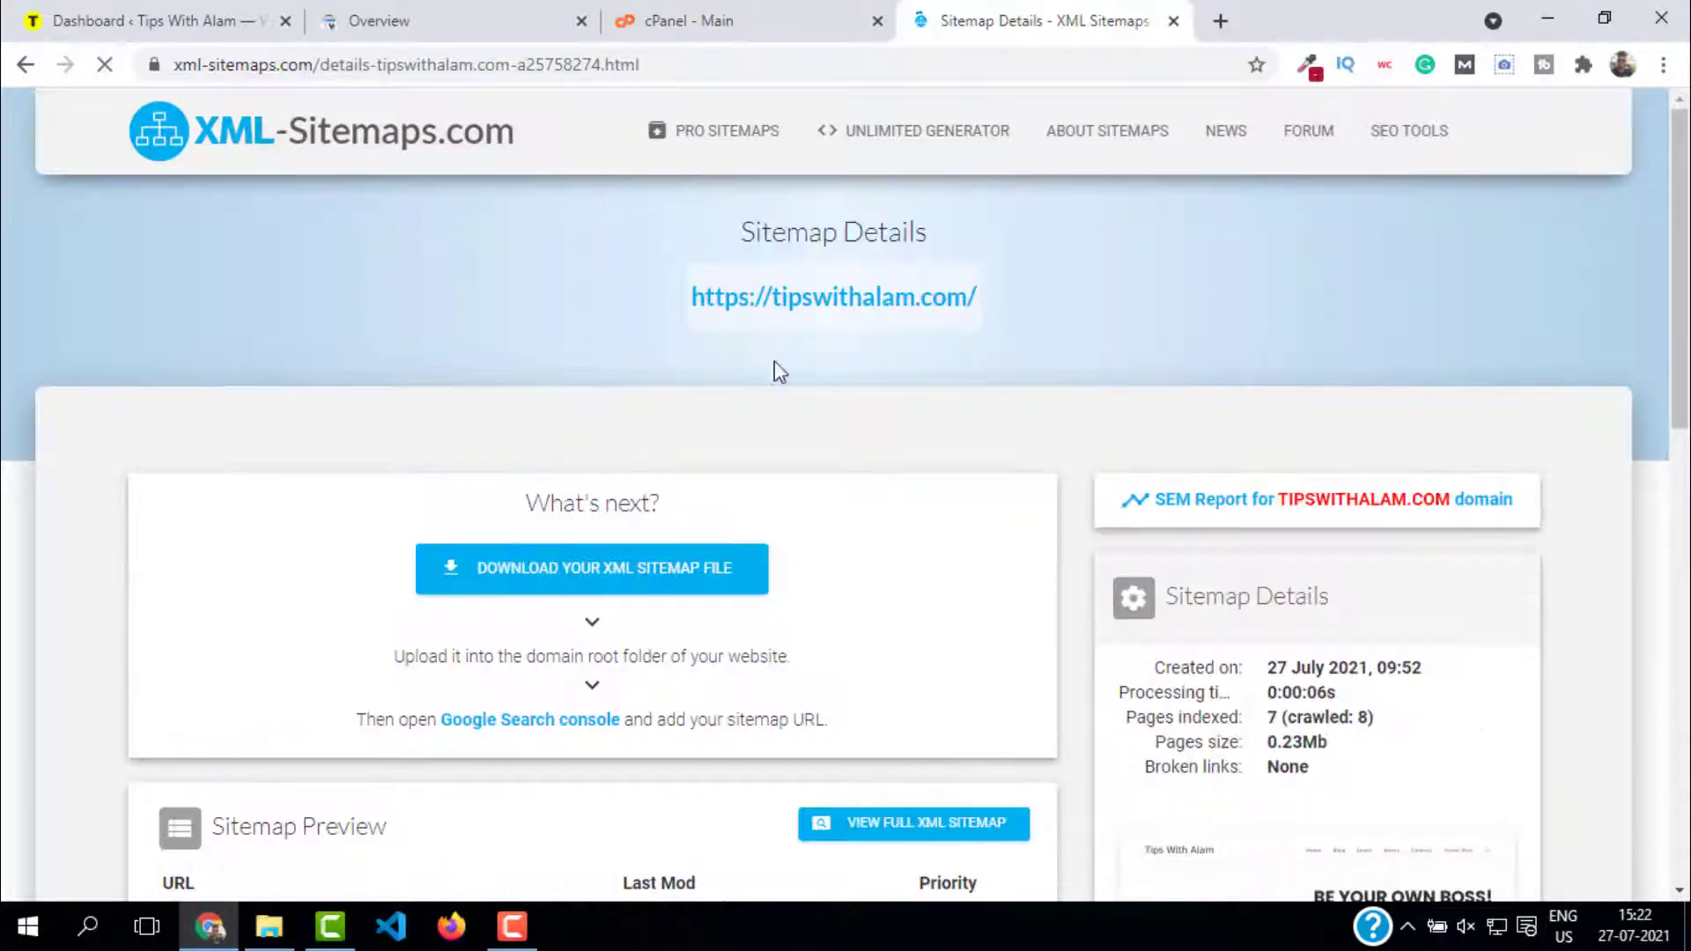
scroll(860, 309, "down", 3)
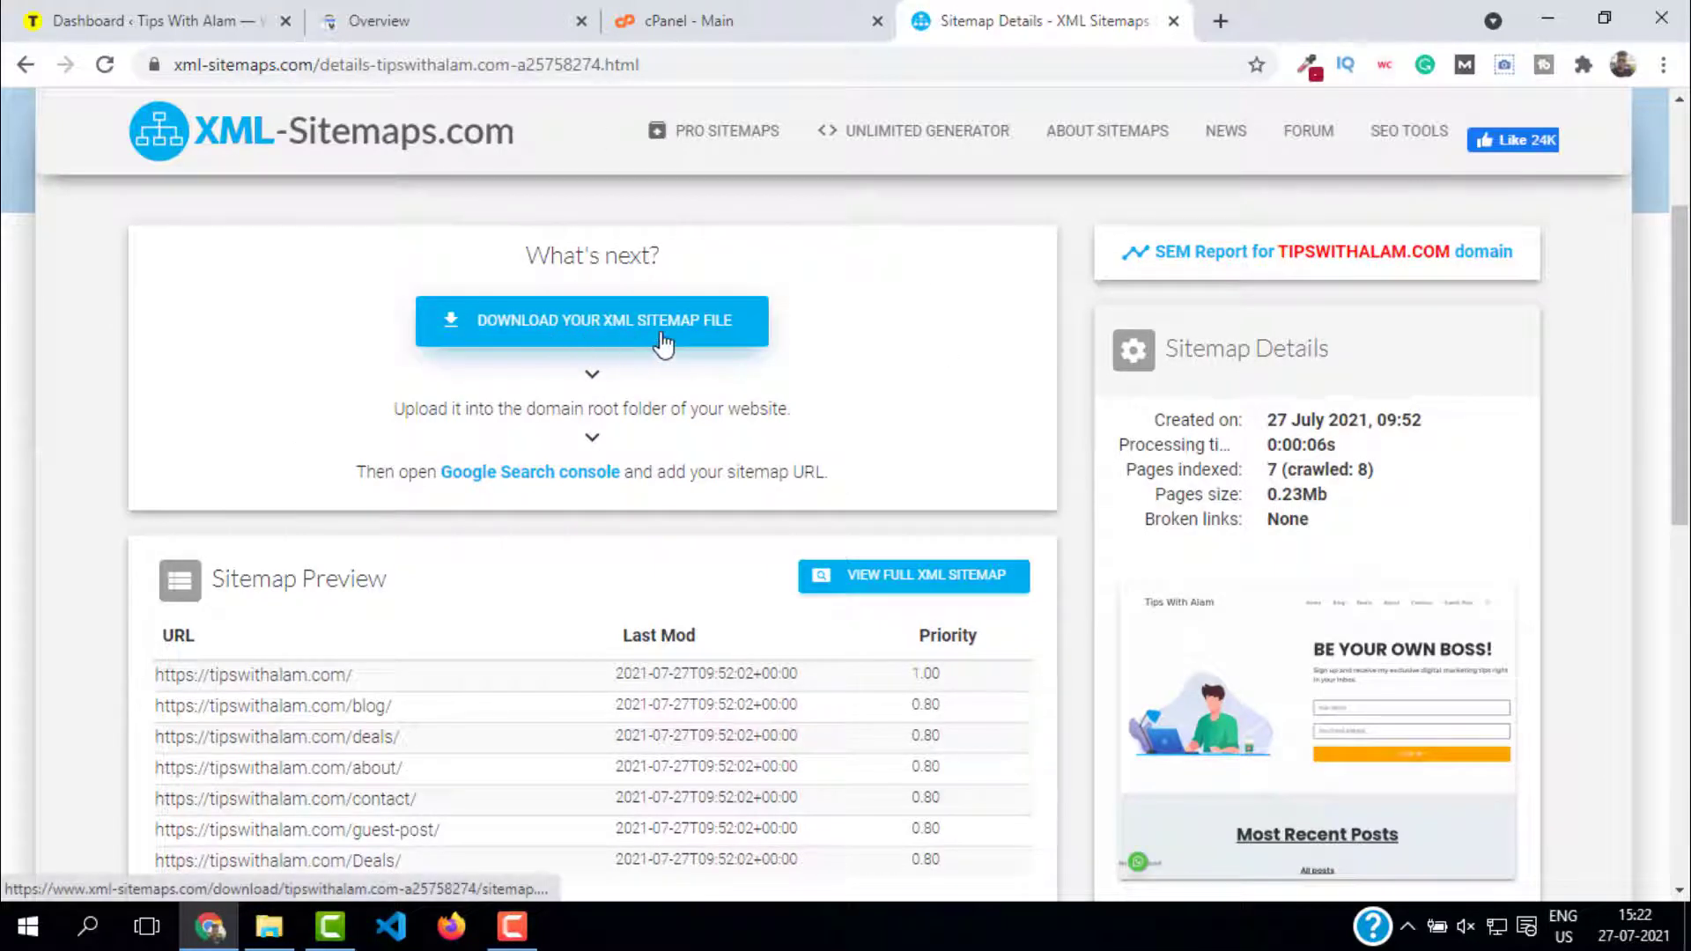
Download the generated sitemap and save it to the computer as sitemap.xml
left_click(507, 333)
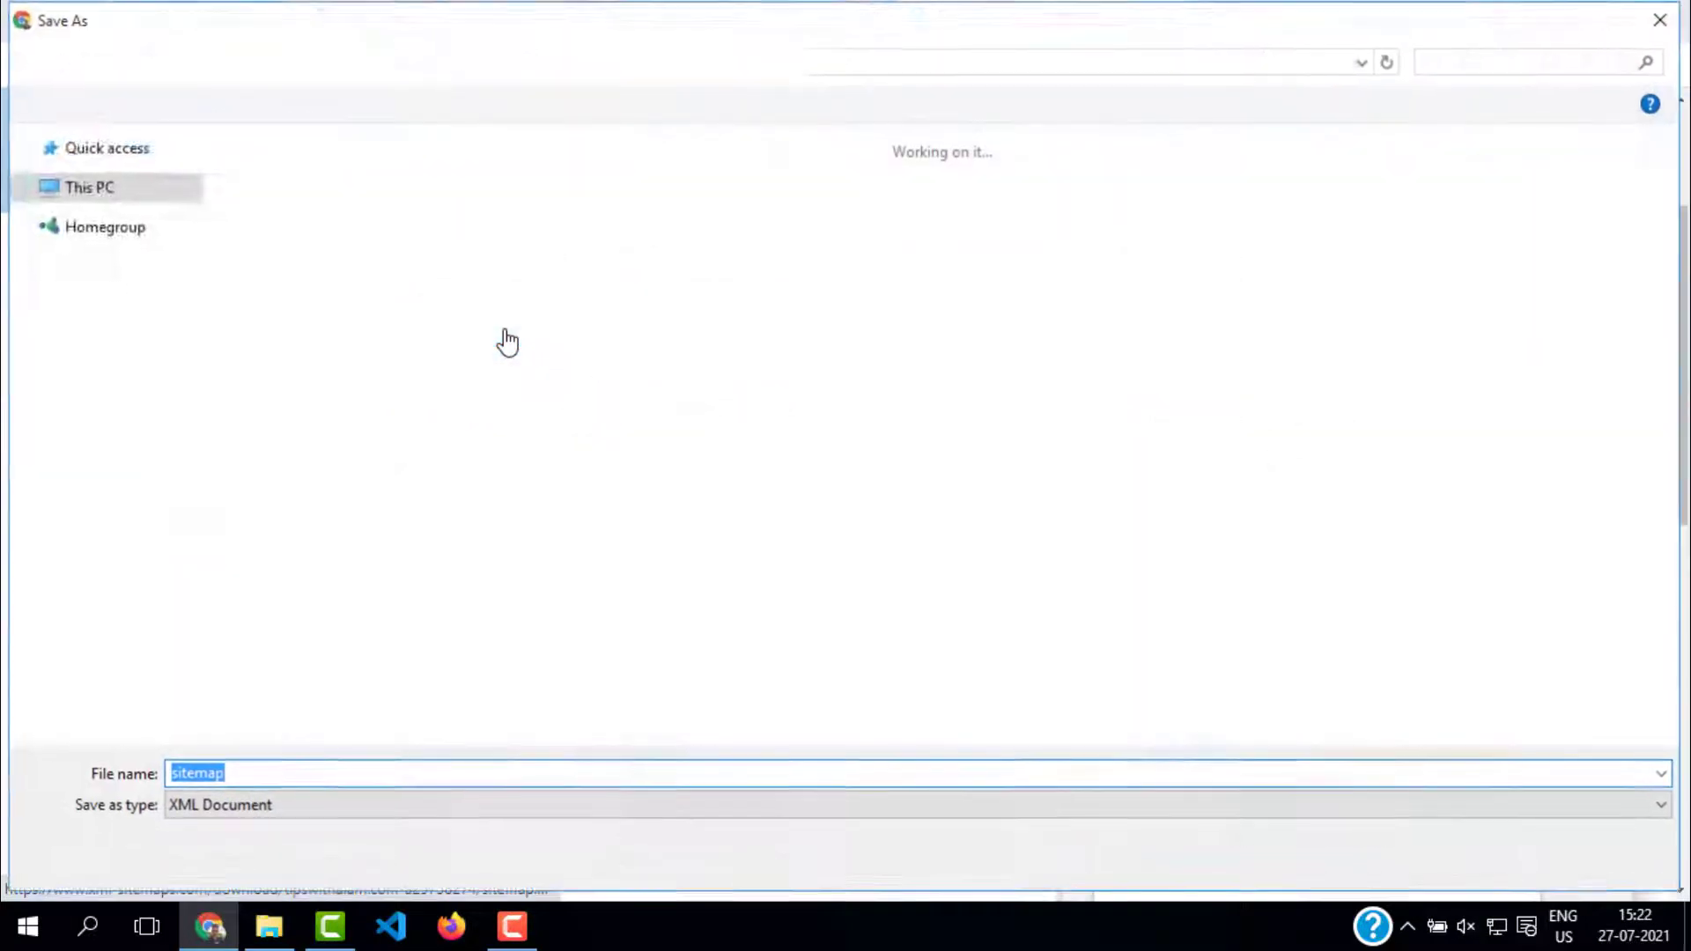
left_click(1452, 859)
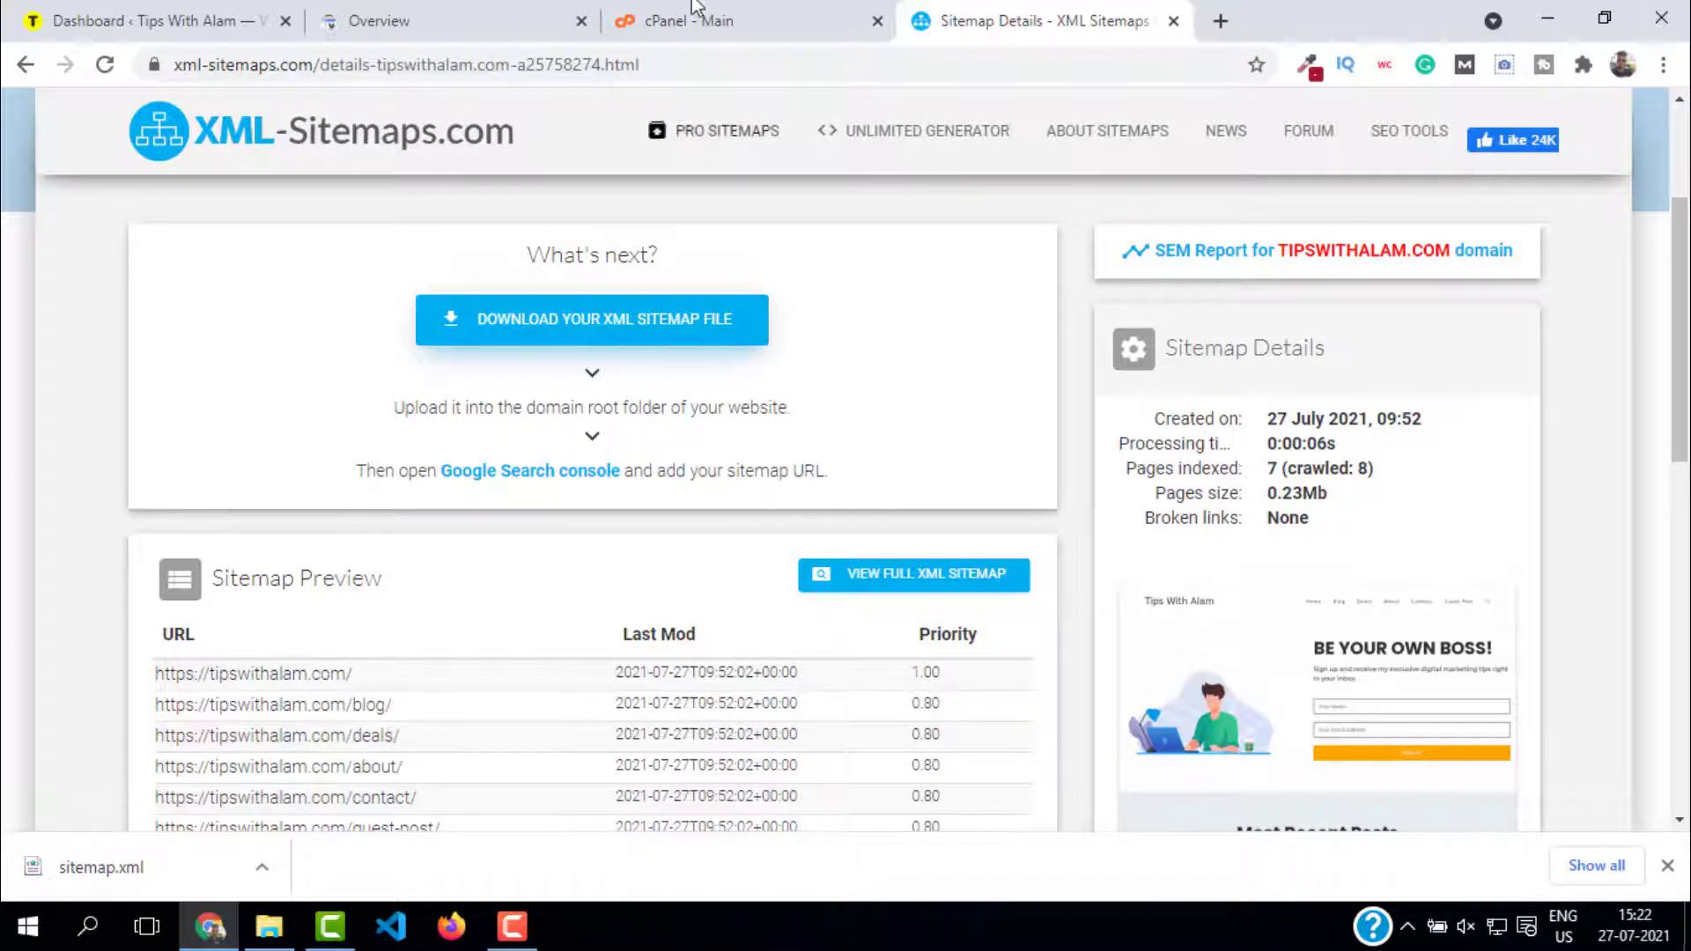
Back in cPanel, open public_html to list wp-admin, wp-content, robots.txt and other root files
left_click(766, 21)
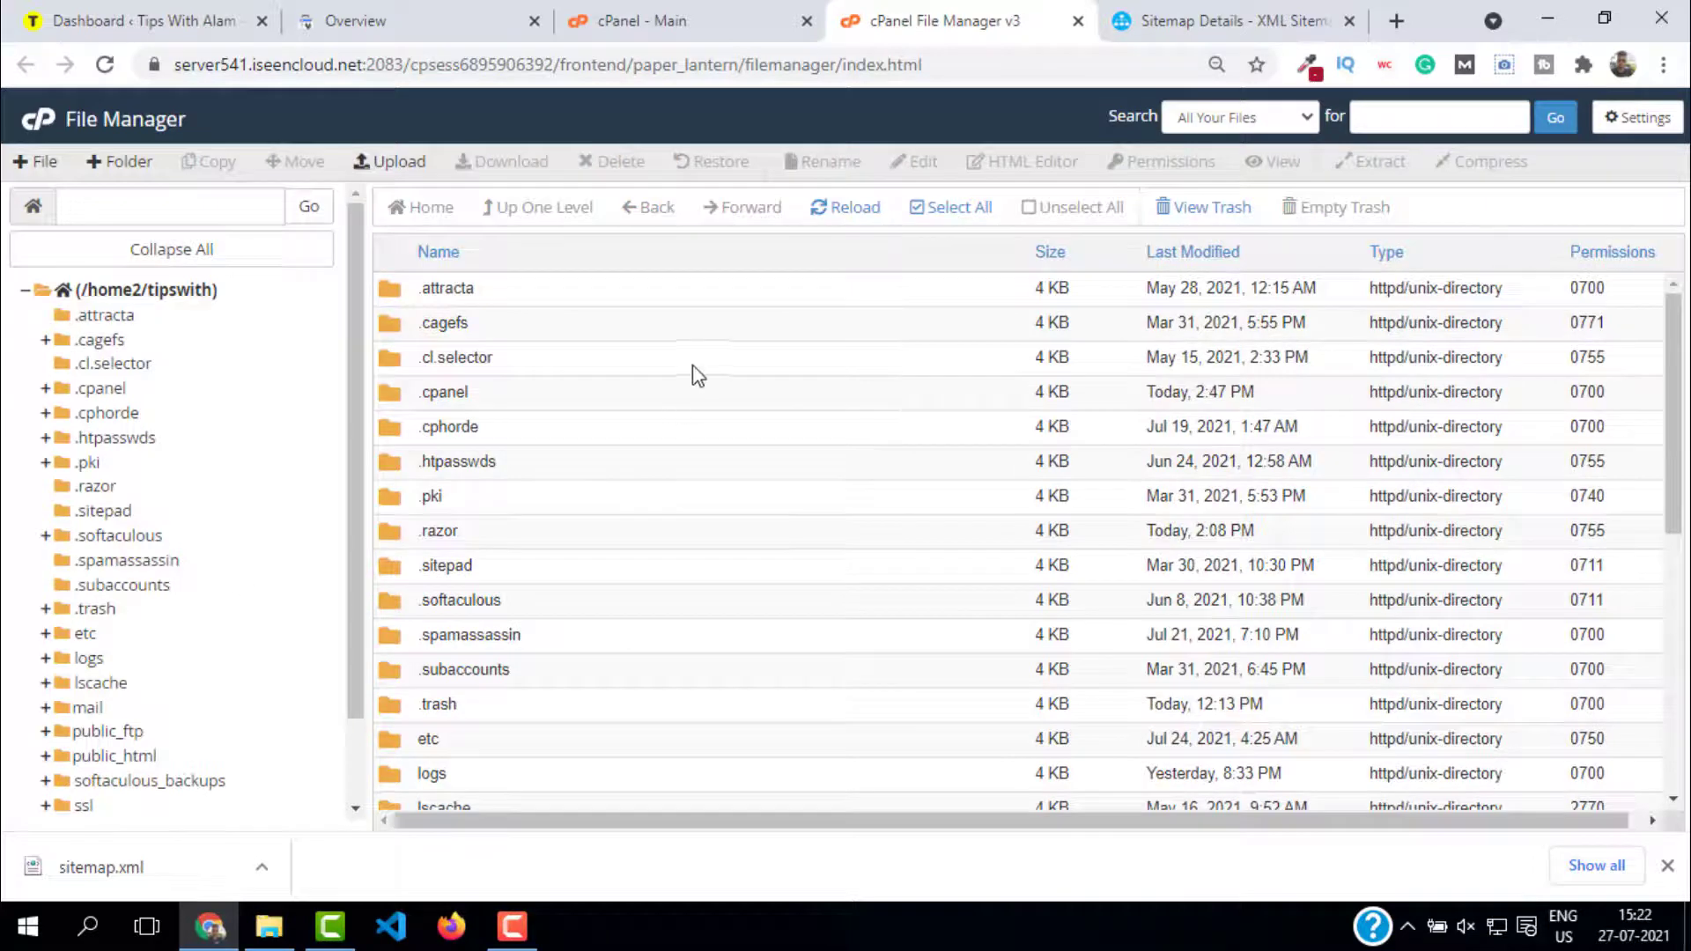
scroll(696, 377, "down", 7)
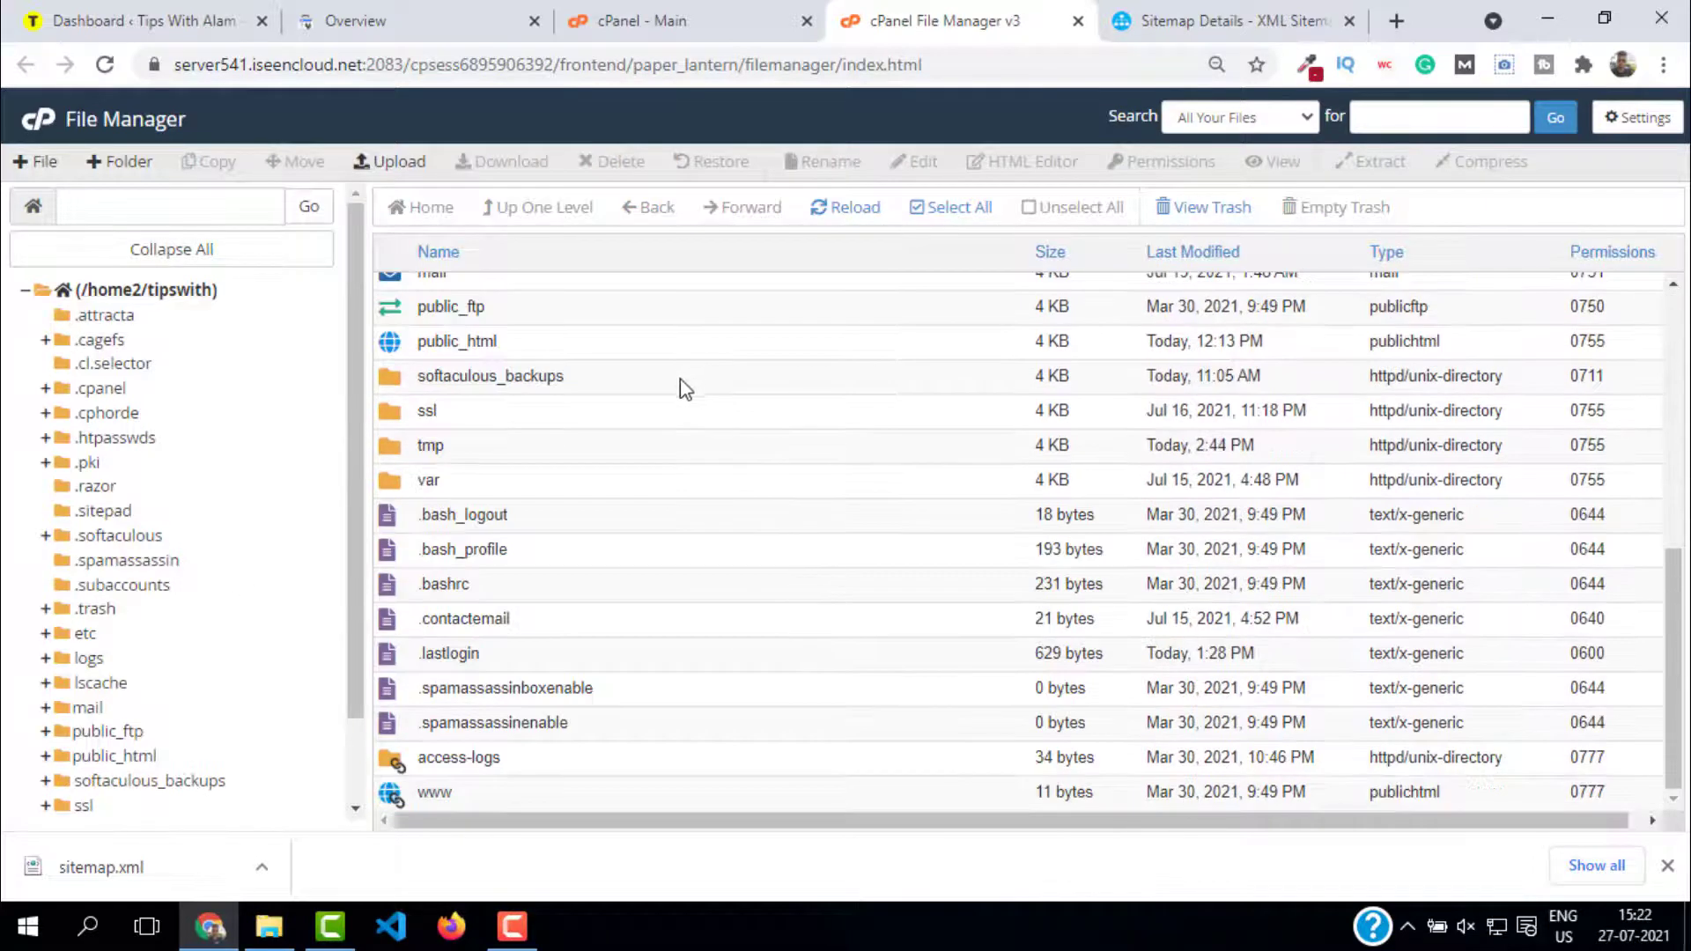
double_click(421, 341)
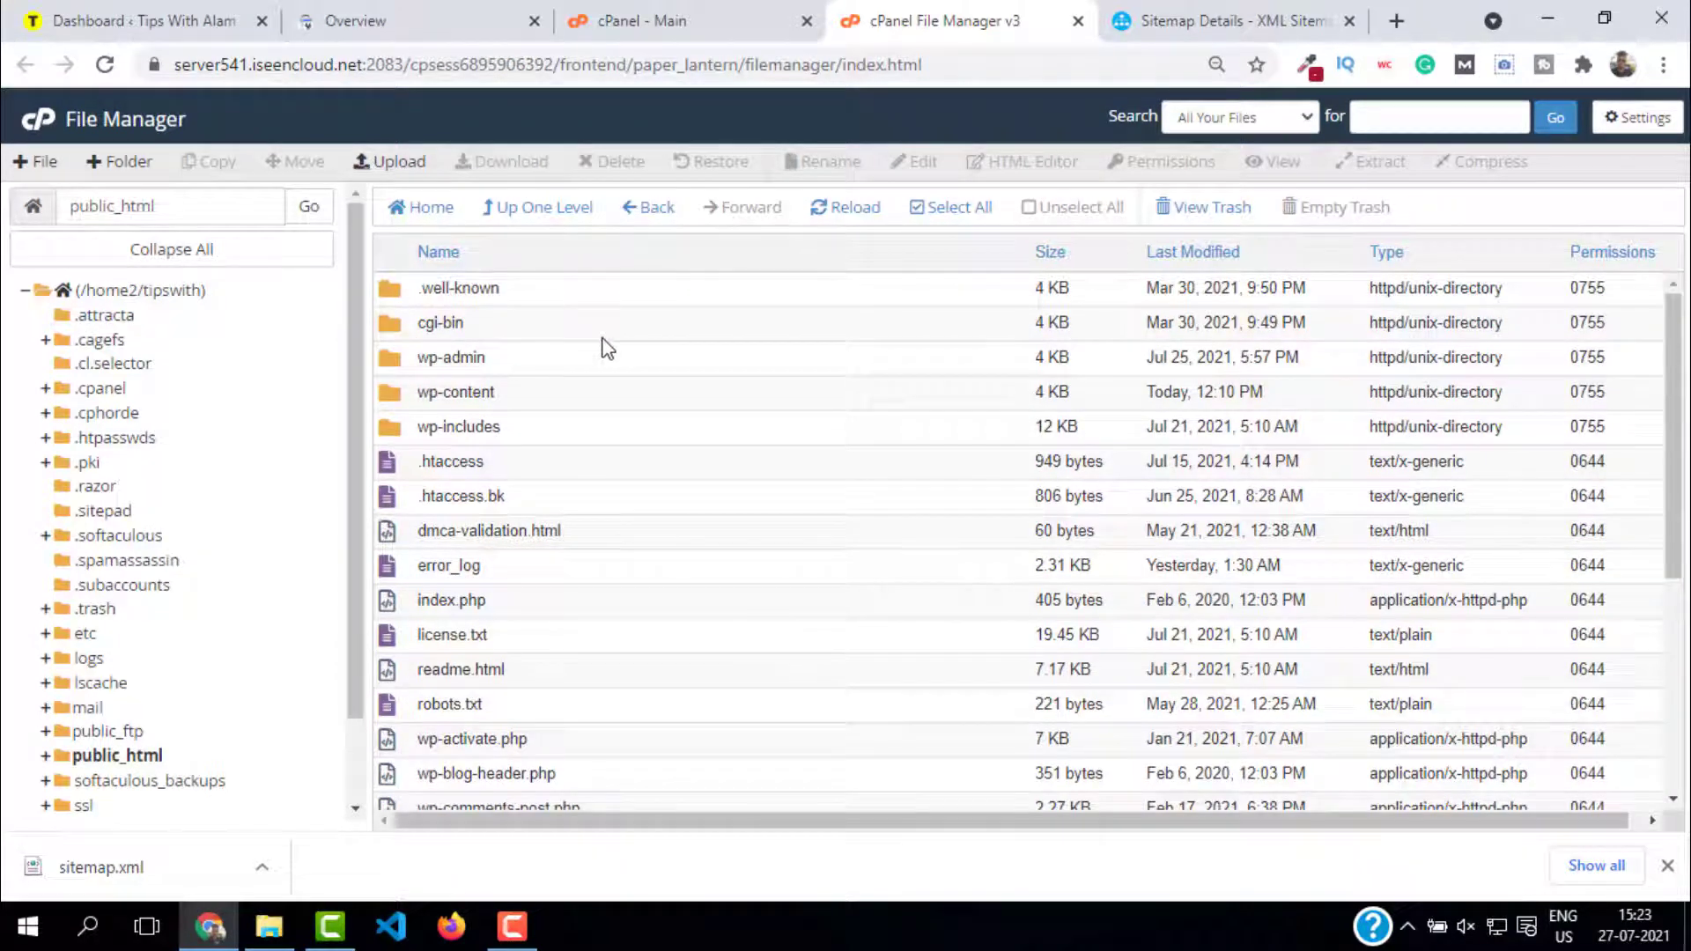
scroll(607, 349, "down", 5)
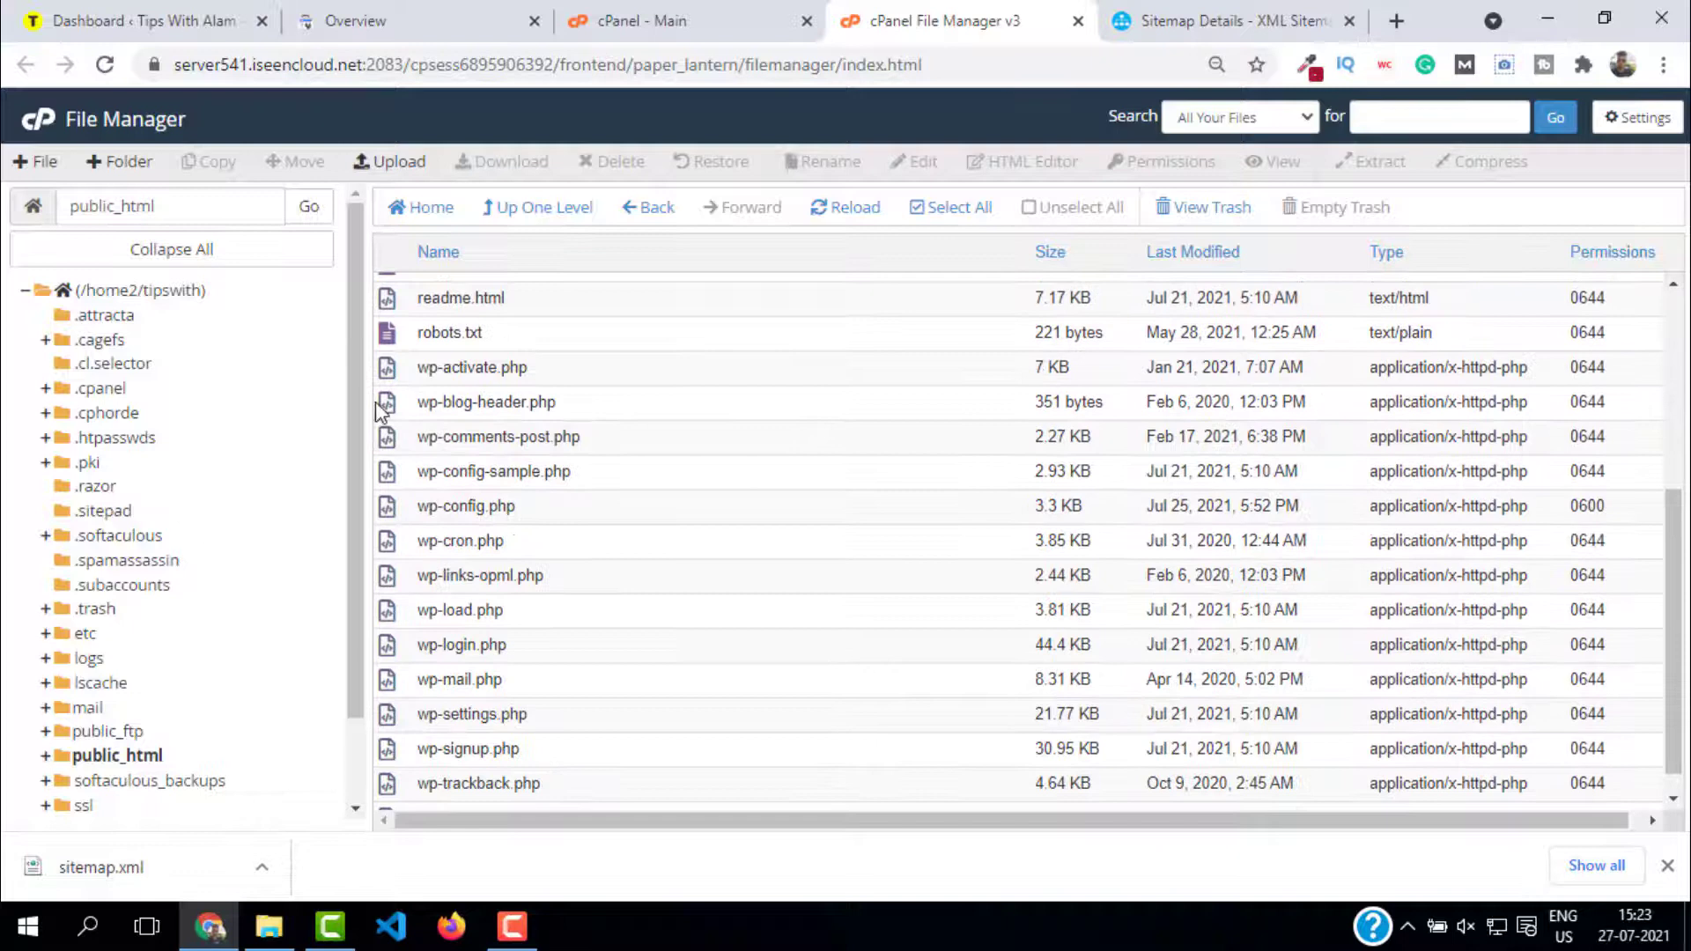
scroll(611, 288, "up", 5)
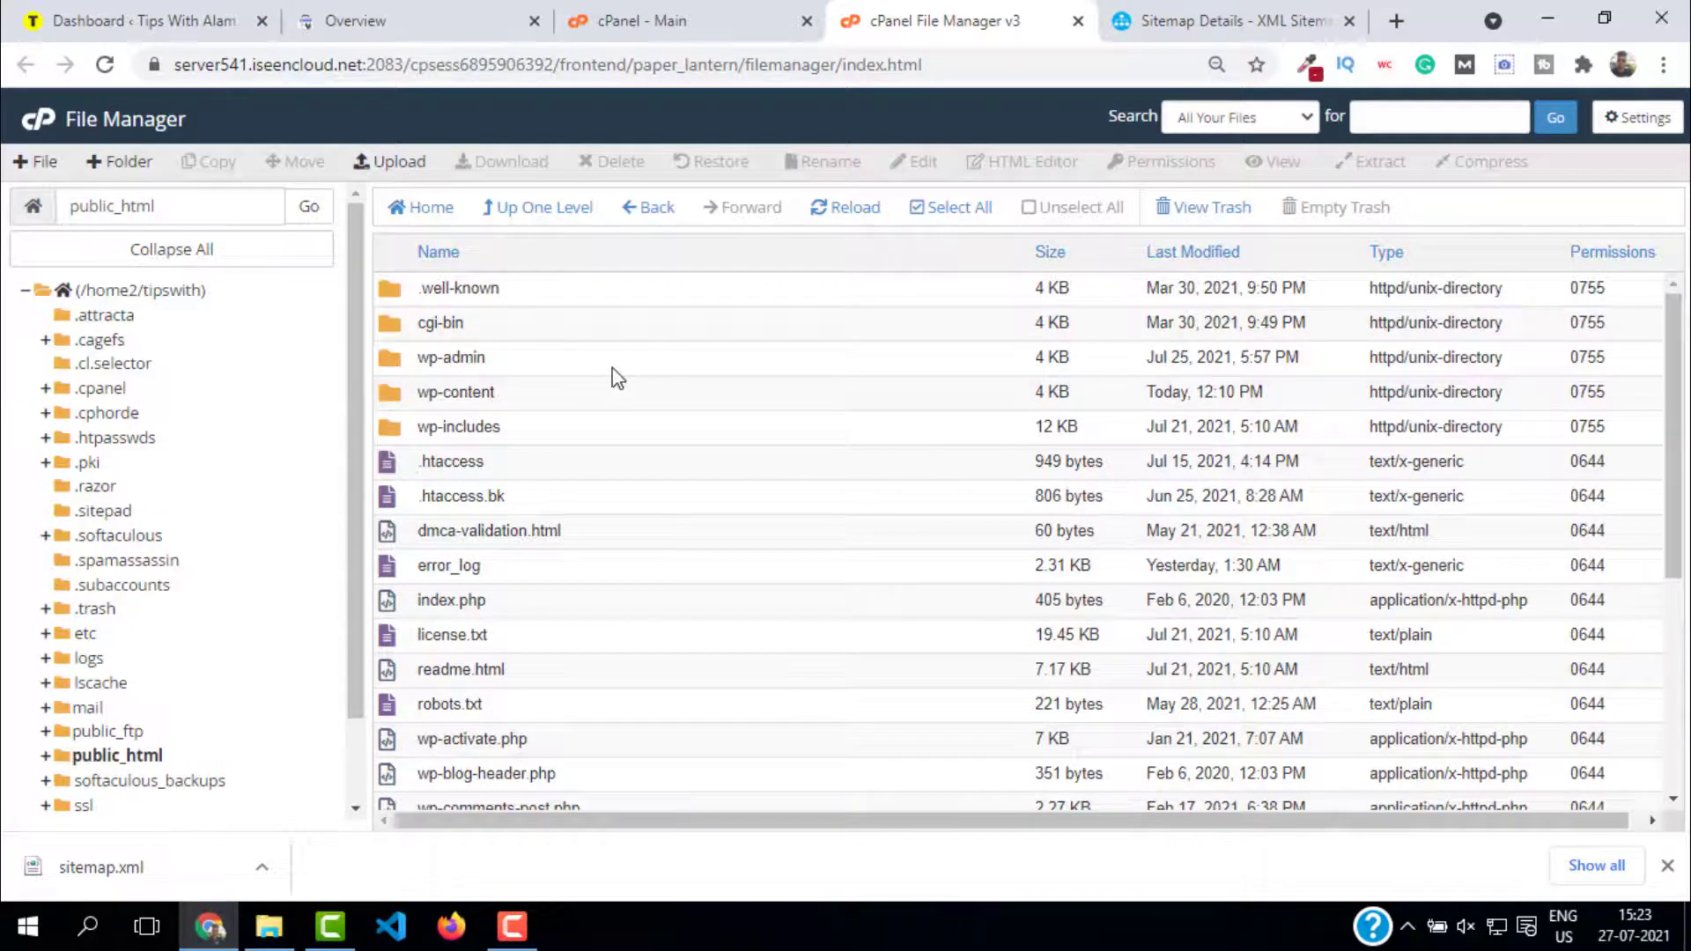
Upload the downloaded sitemap.xml into public_html and point out its new entry in the list
left_click(411, 168)
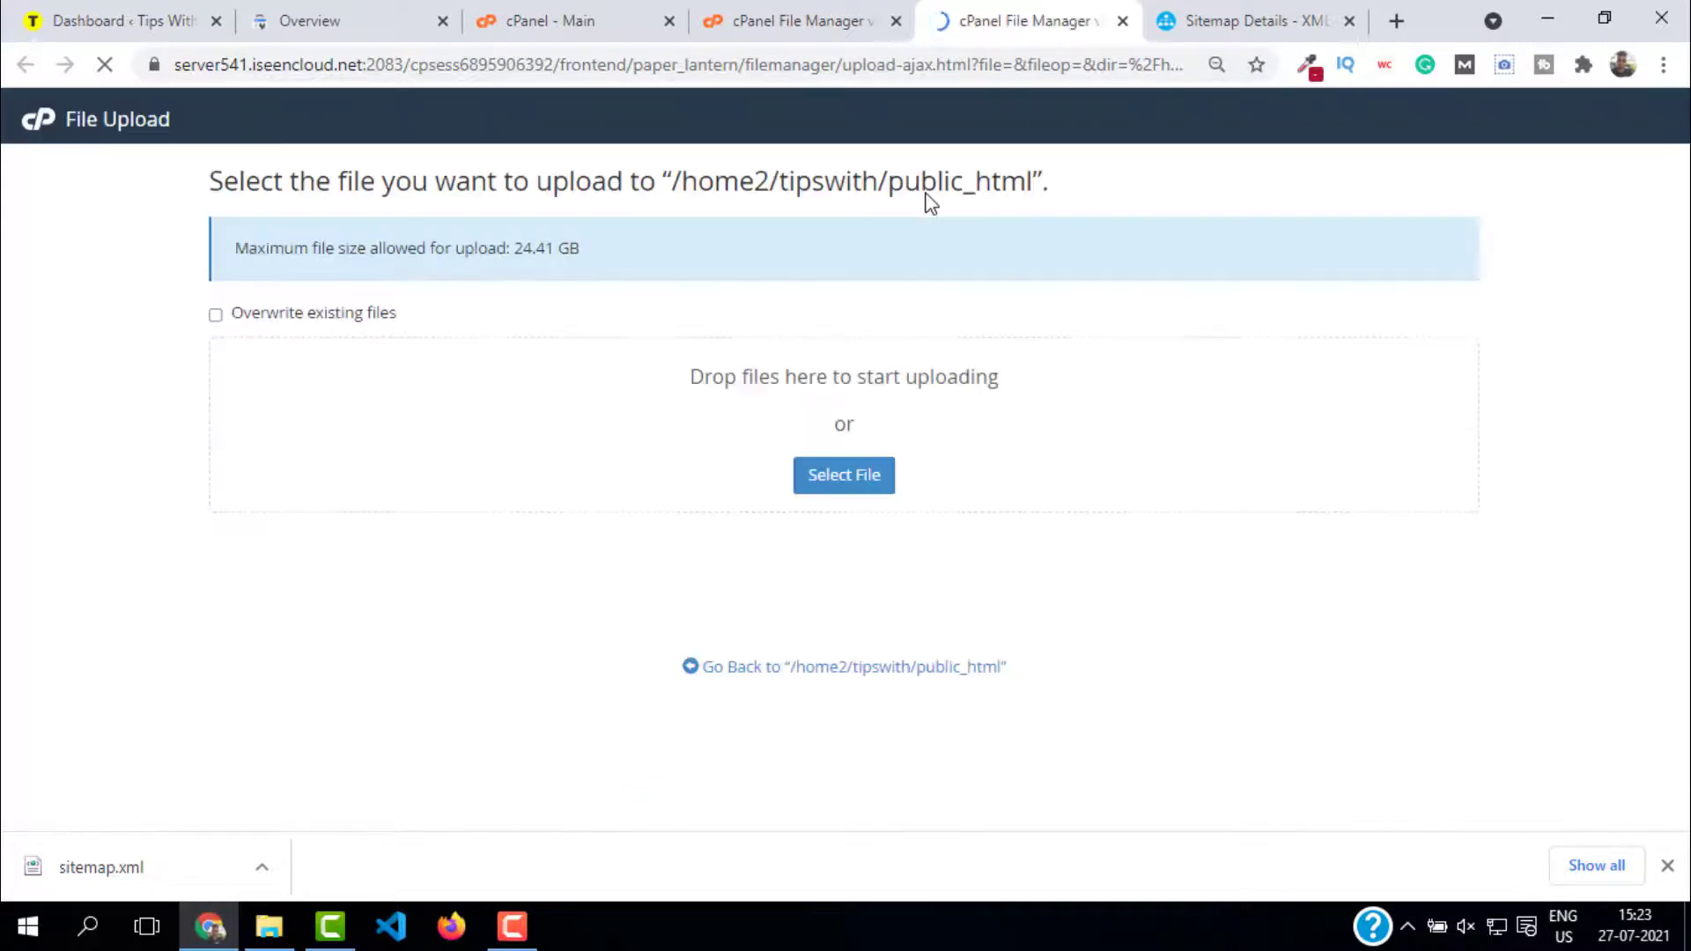
left_click_drag(226, 860, 842, 357)
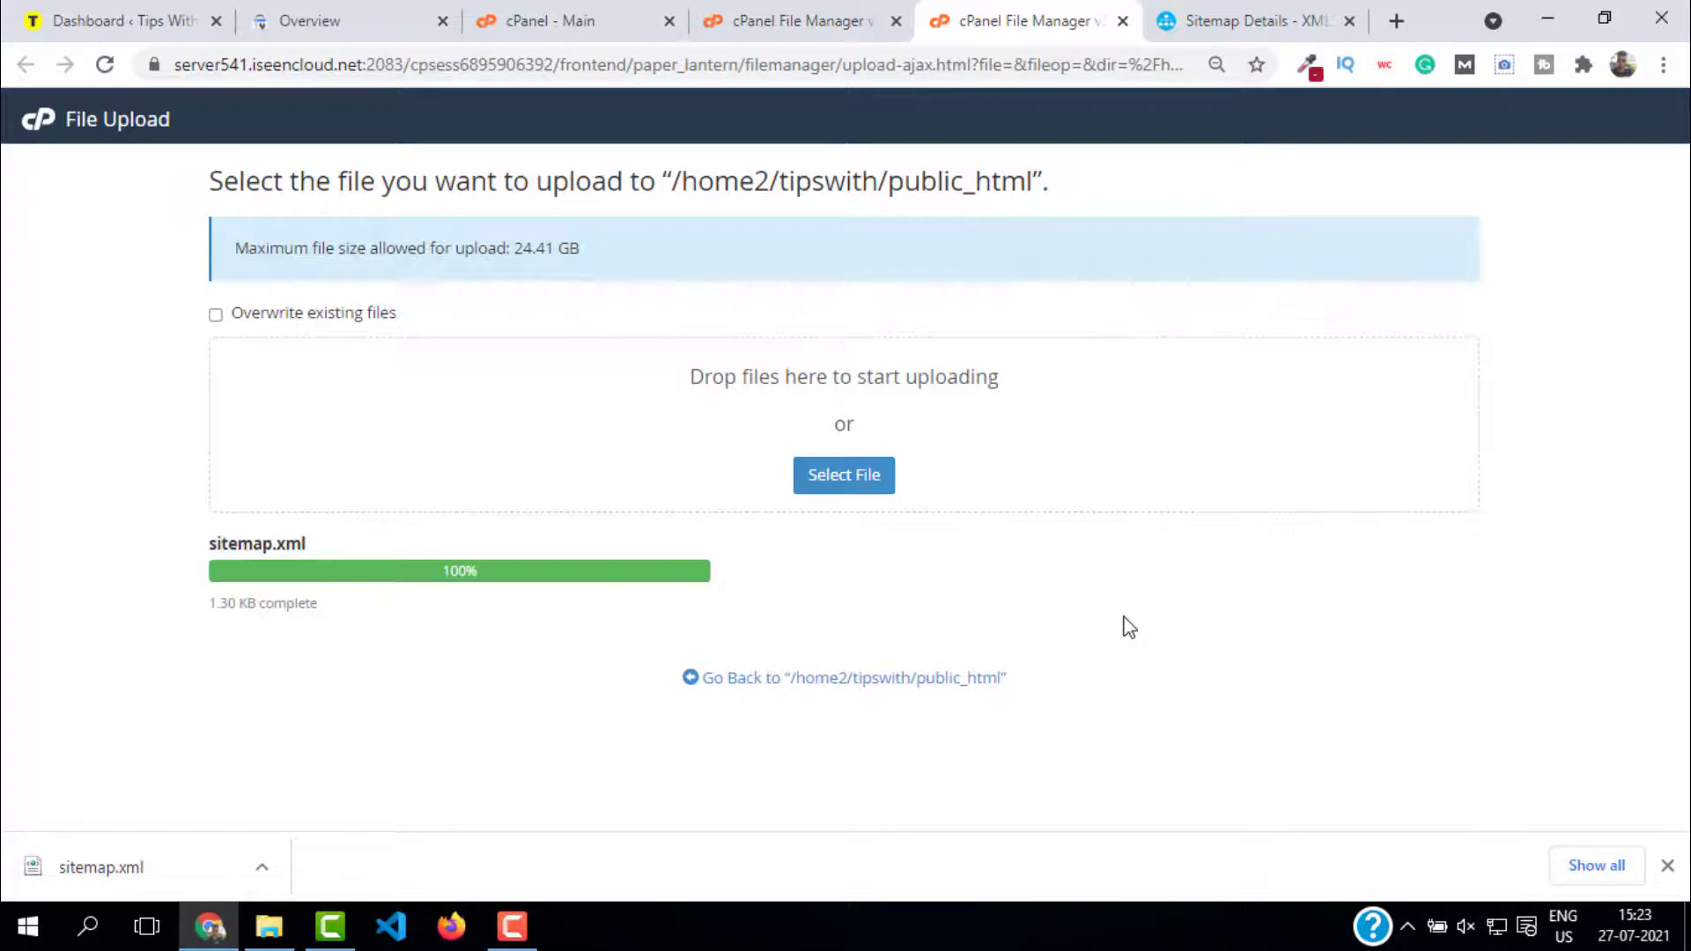
key("ctrl+w")
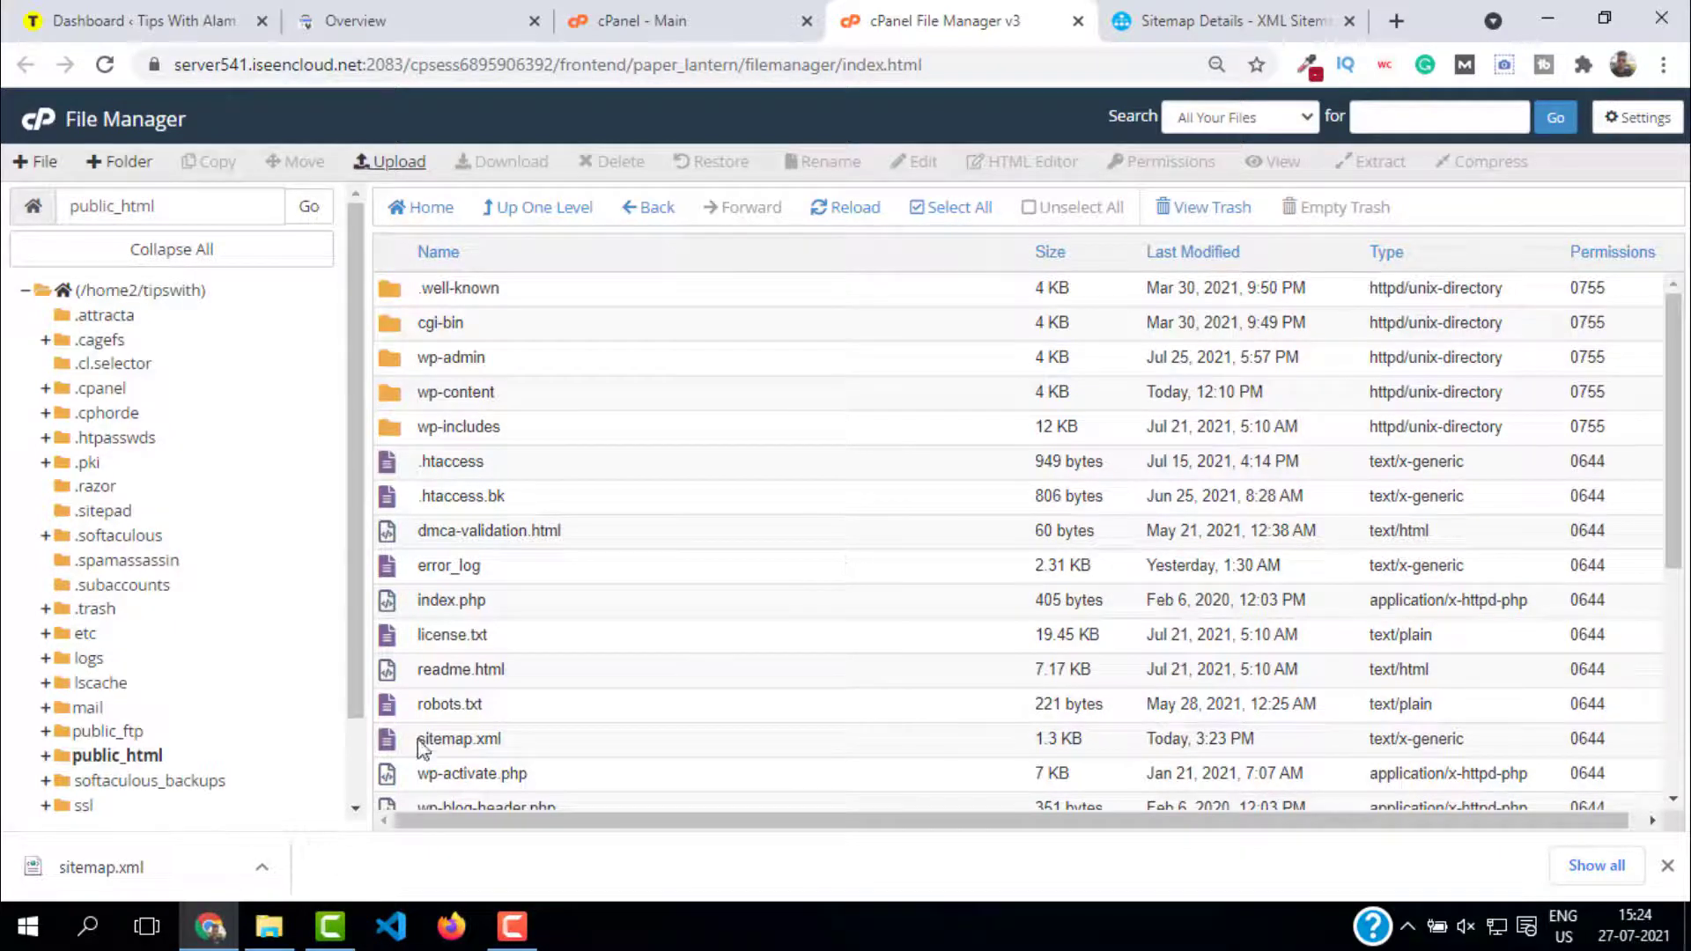
left_click_drag(431, 738, 507, 739)
left_click(1396, 21)
left_click(1349, 20)
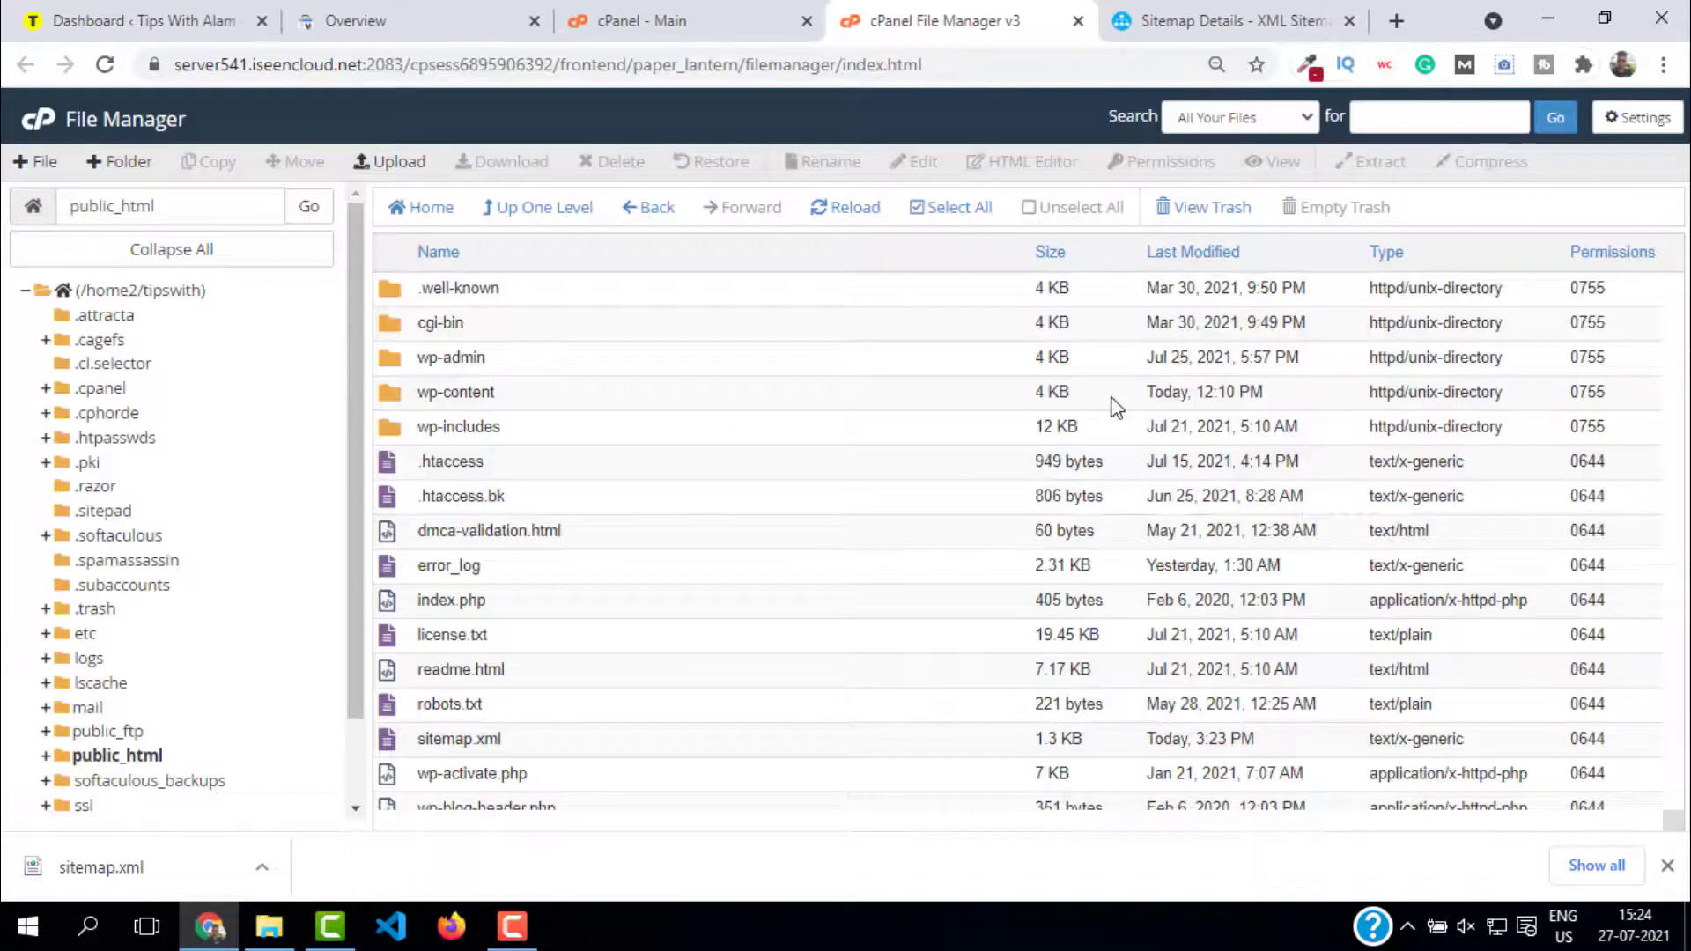
left_click(1393, 24)
type("t")
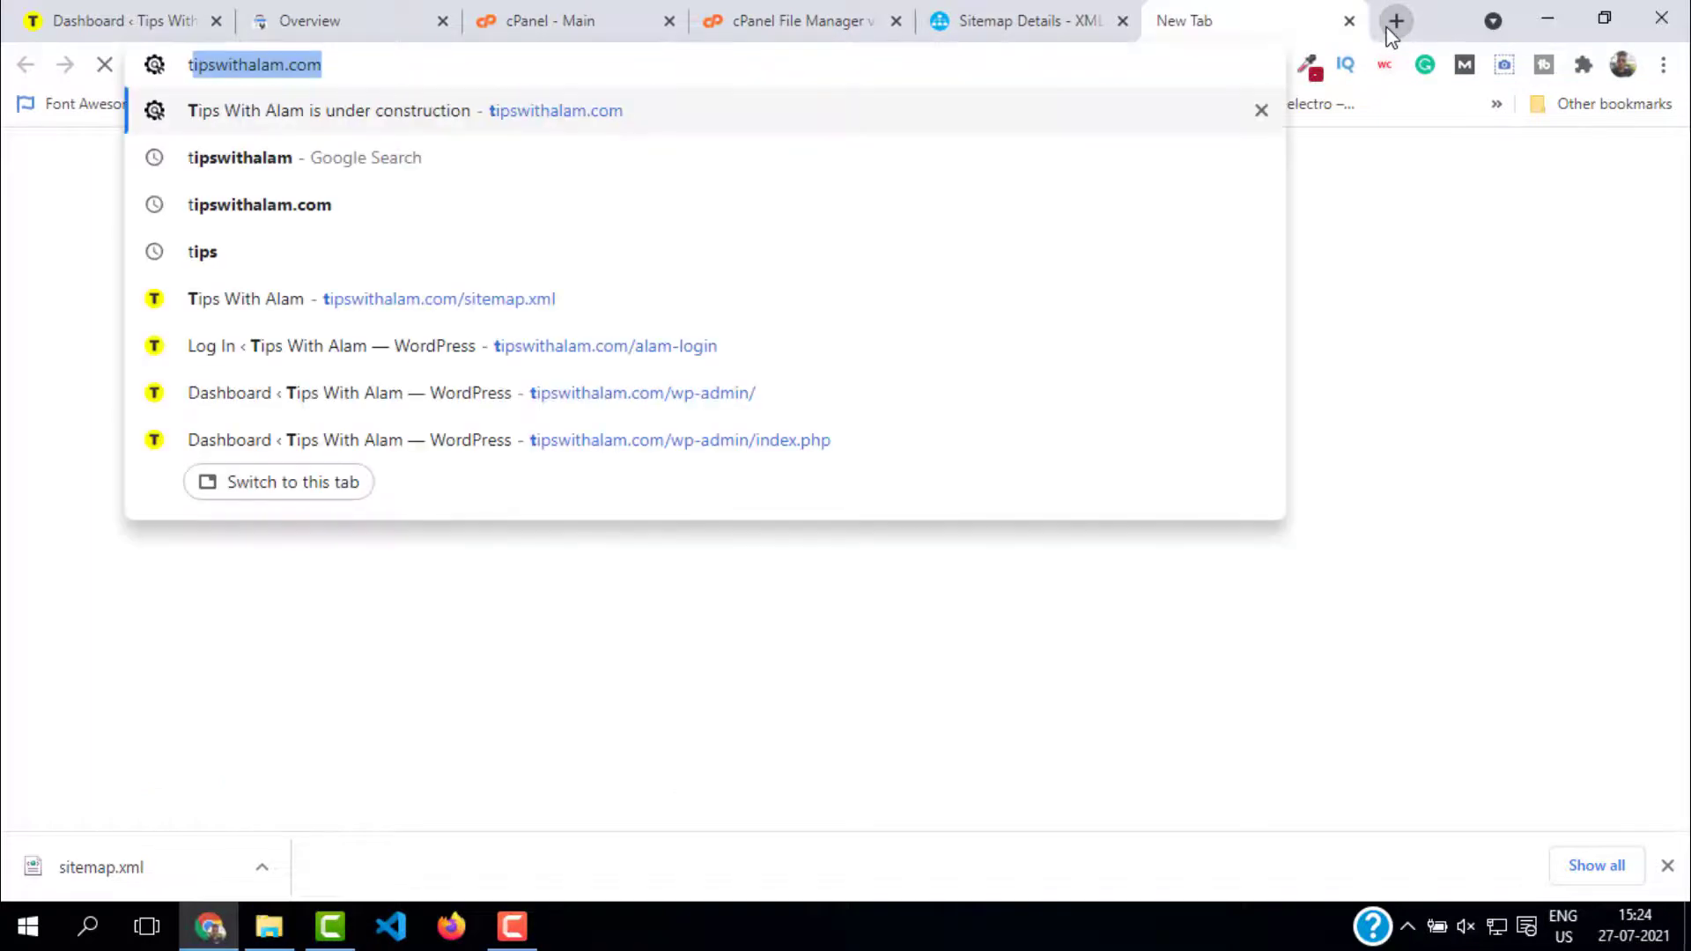
key("Right")
type("/")
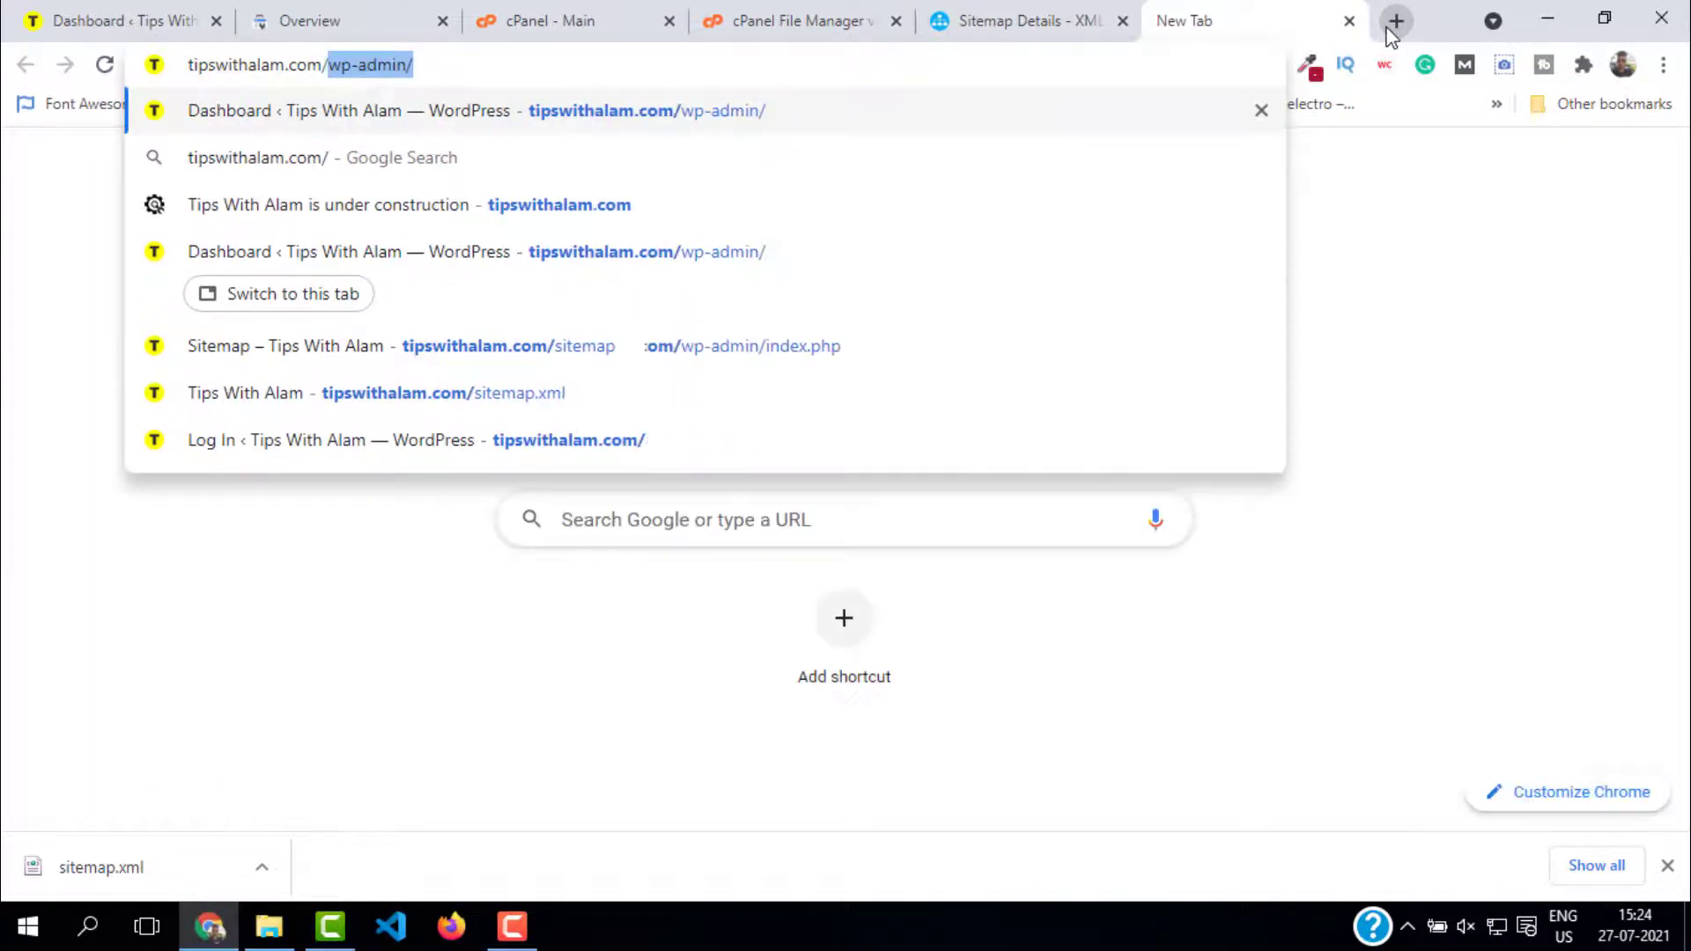
type("site")
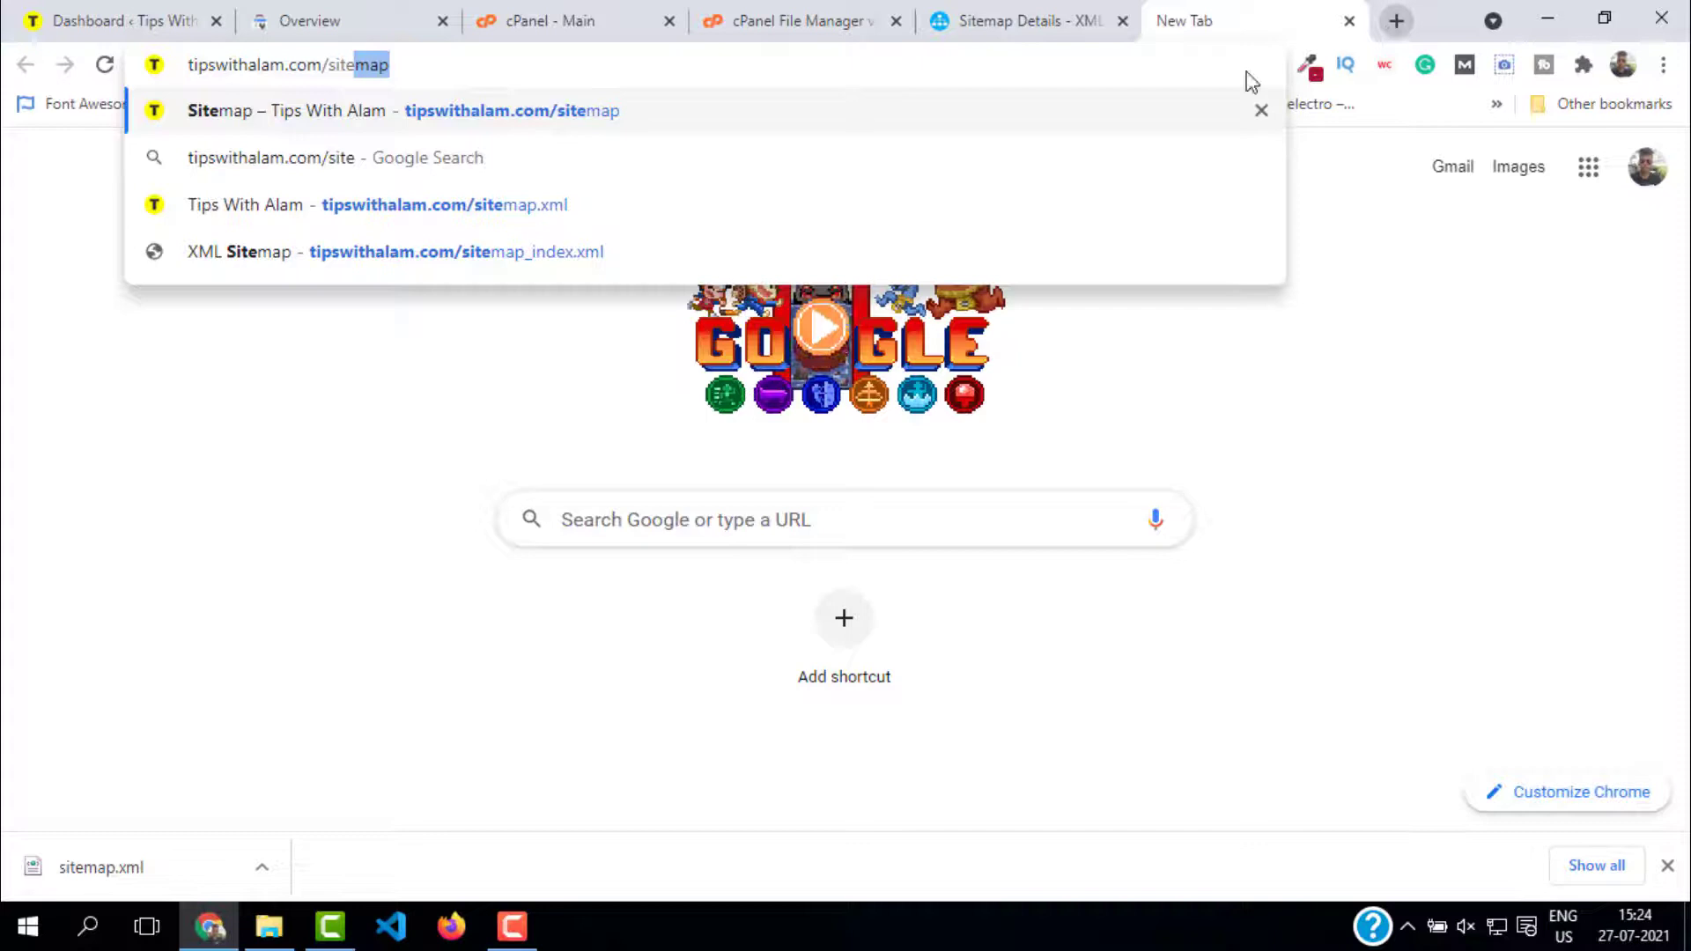
left_click(527, 206)
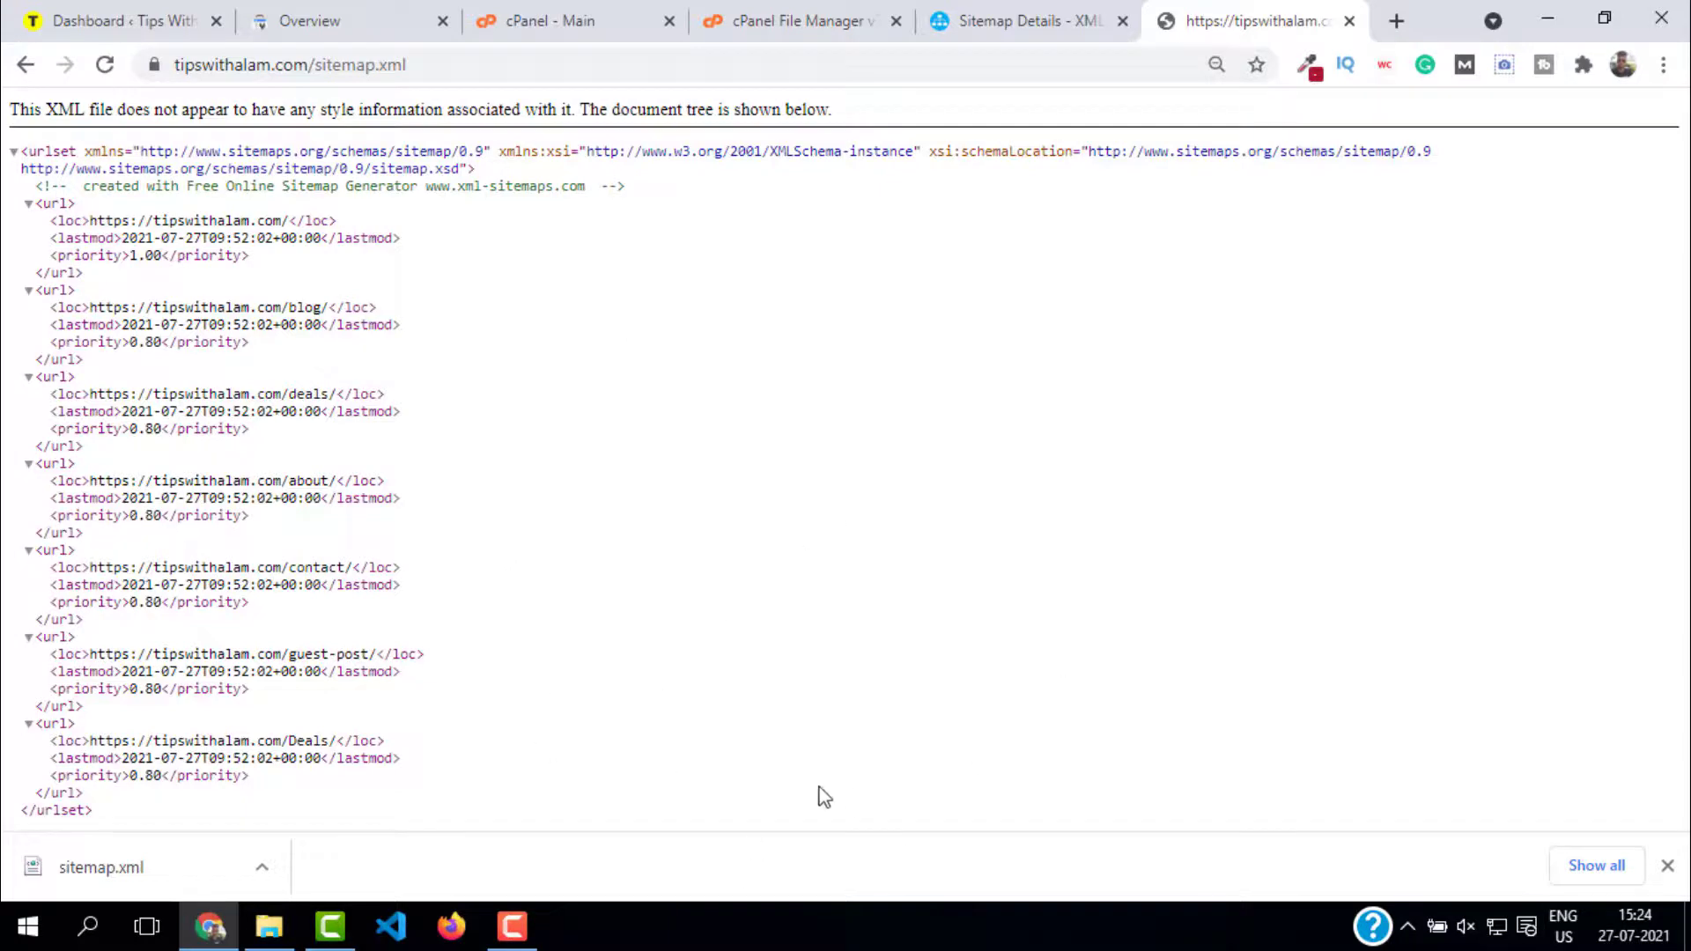
key("ctrl+w")
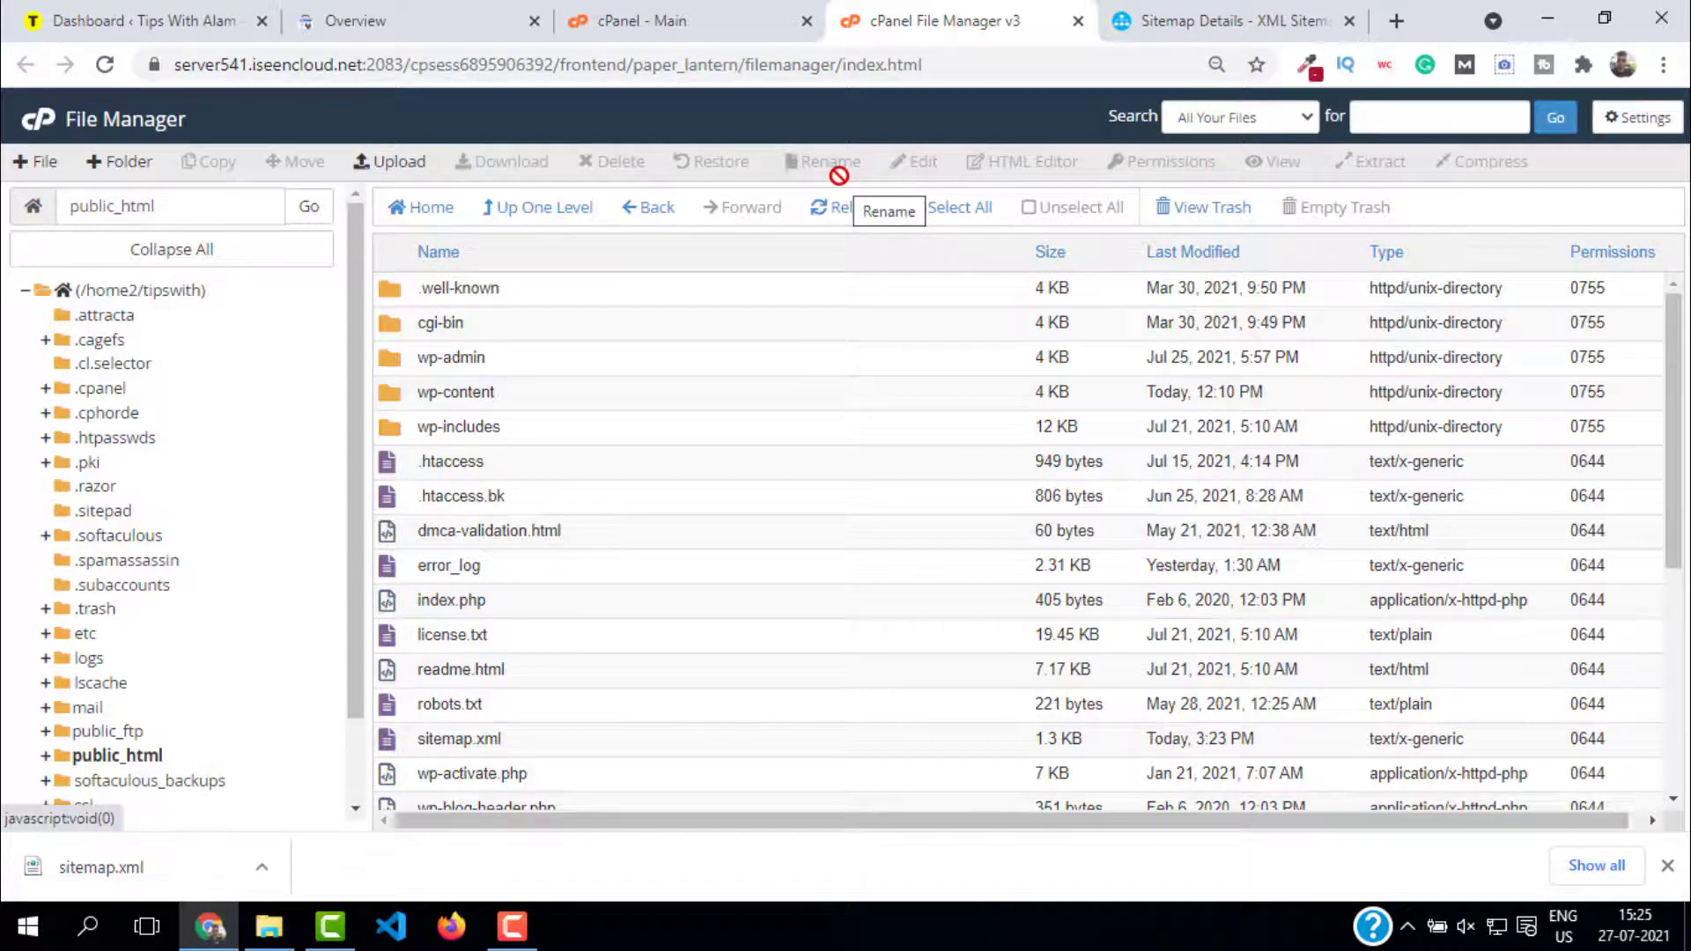
Go to the Sitemaps report in Search Console, briefly checking the generator and WordPress tabs
key("ctrl+2")
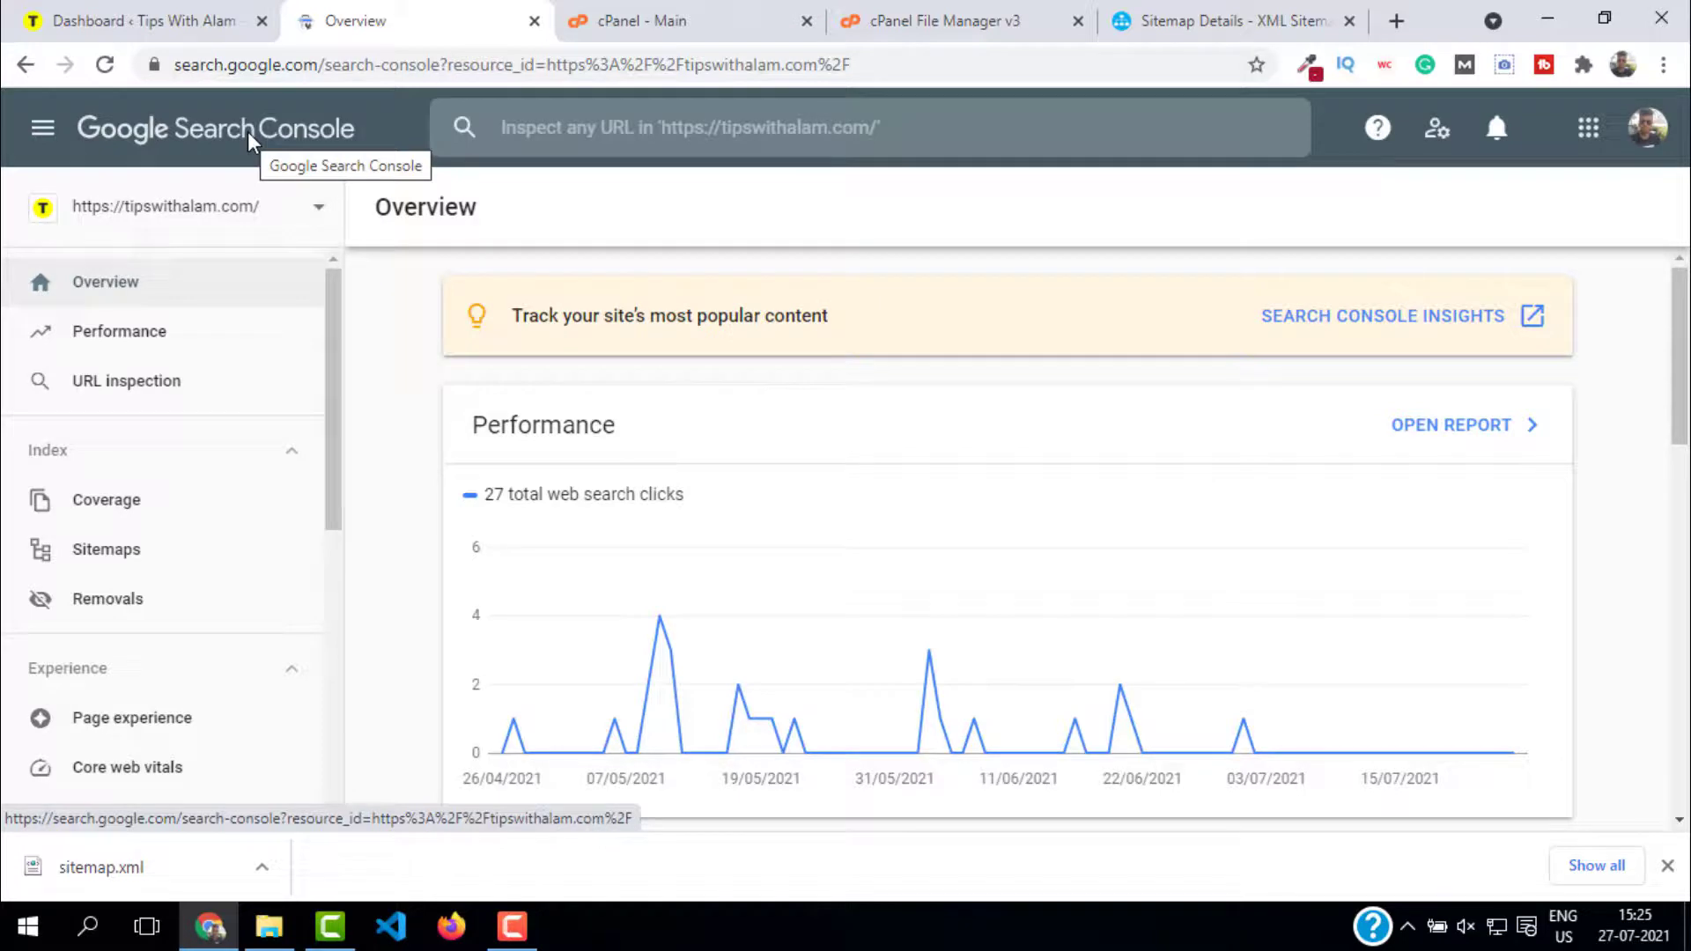
left_click(74, 555)
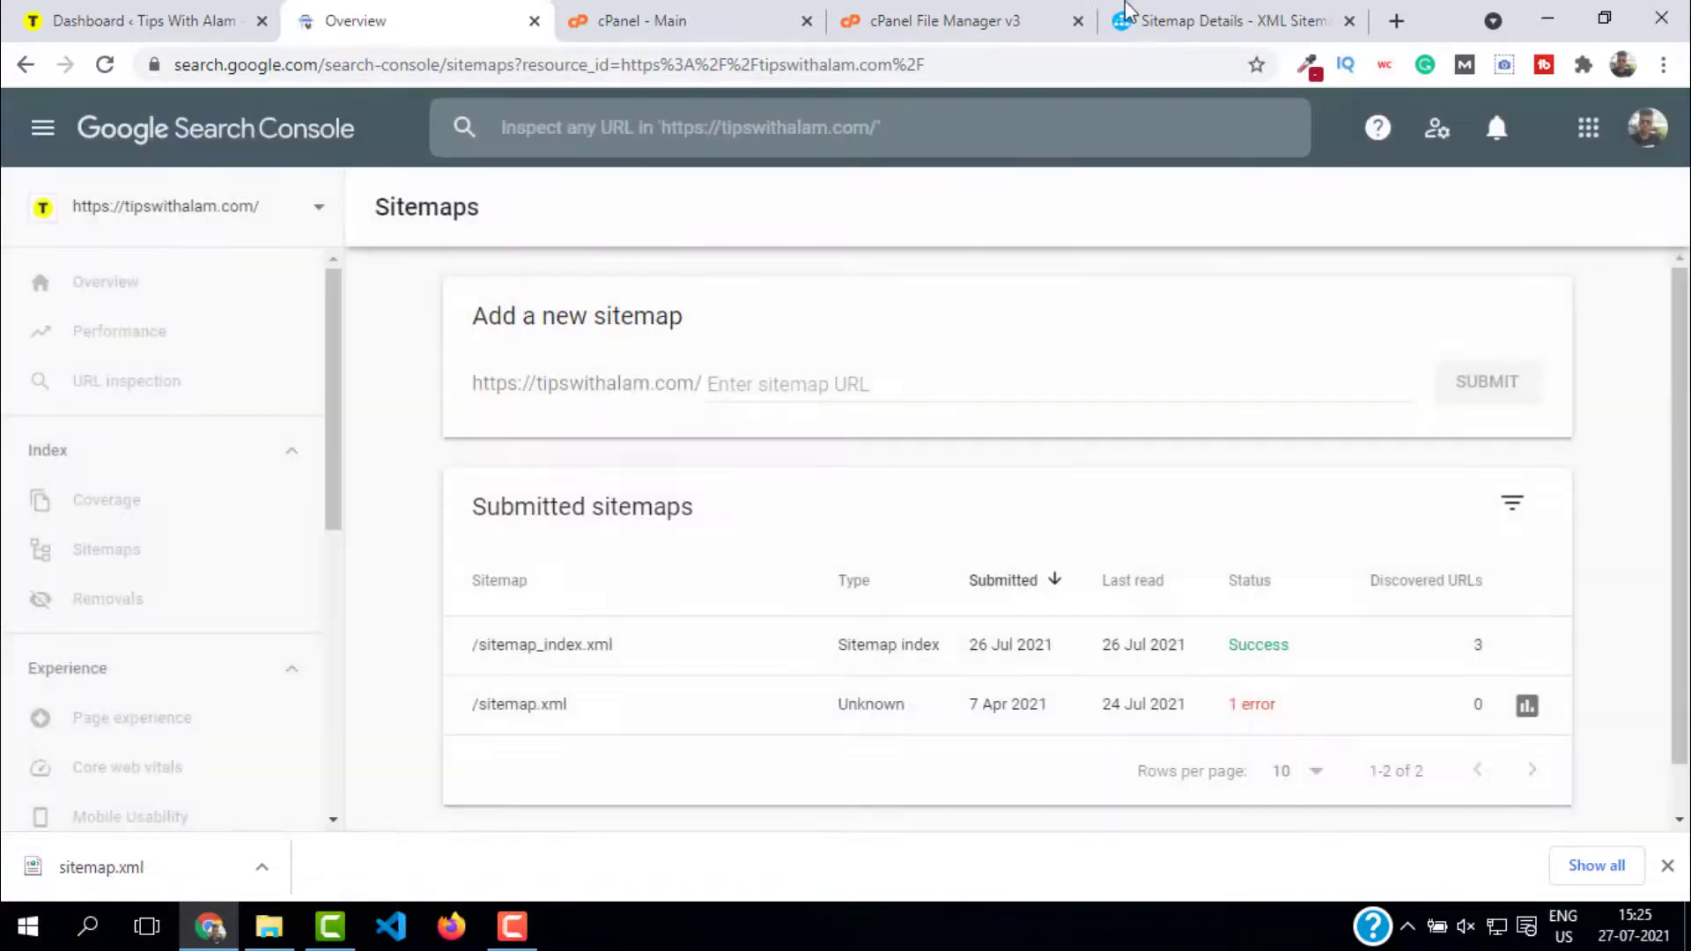
left_click(1161, 12)
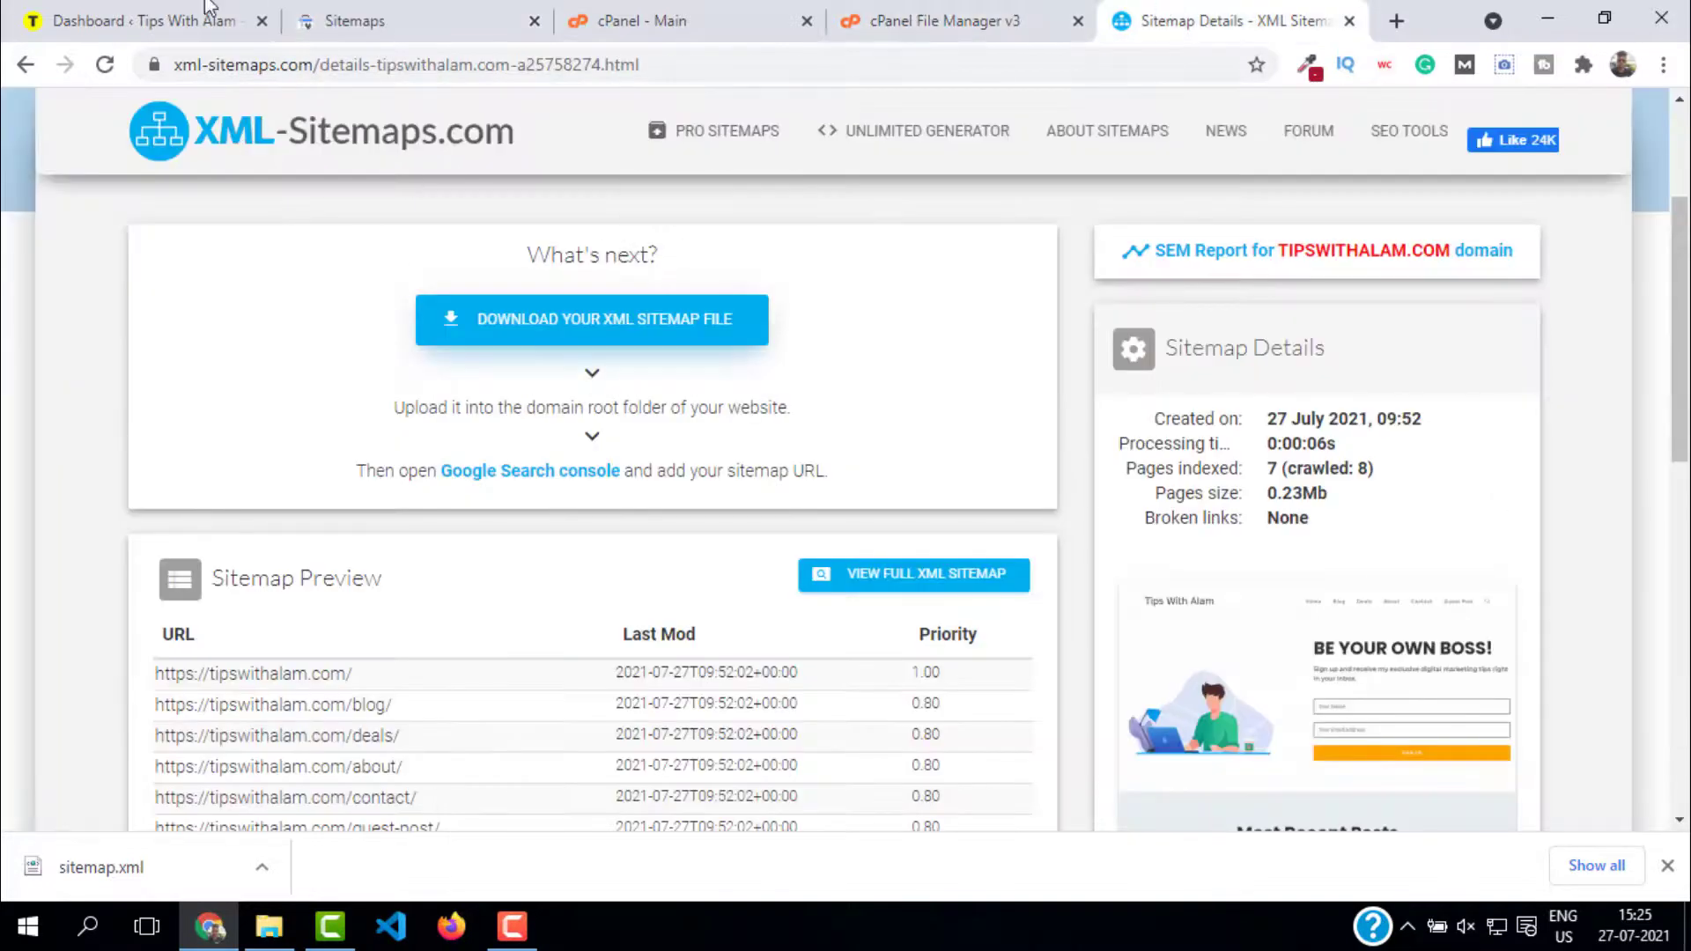
left_click(176, 19)
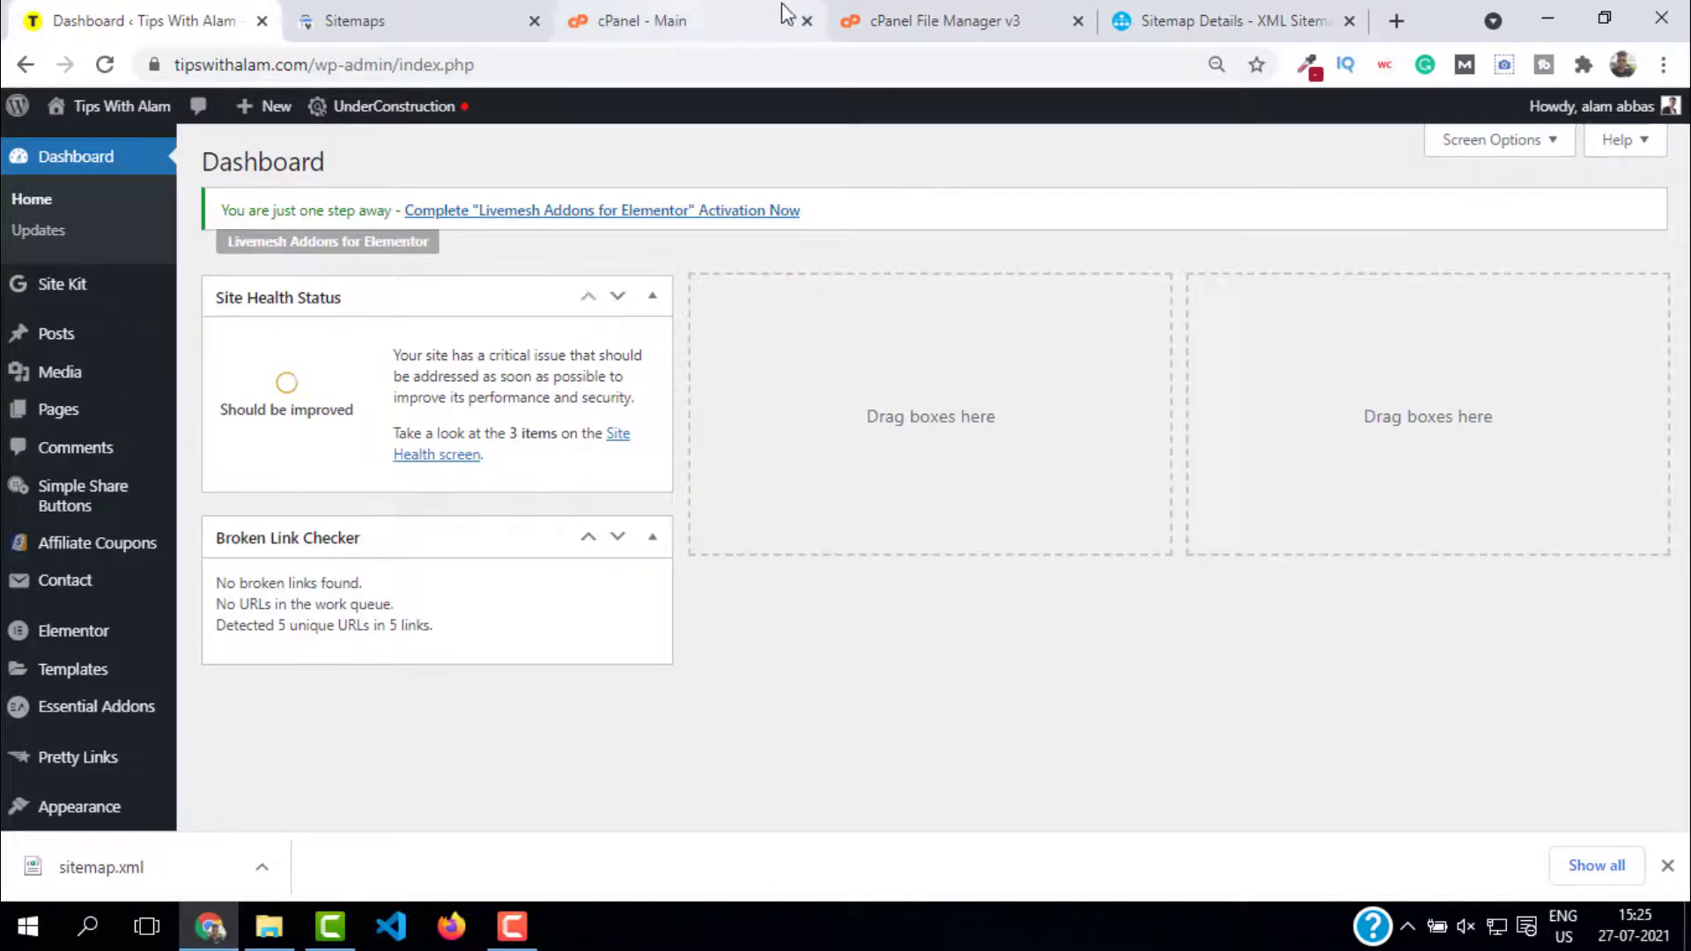
left_click(414, 19)
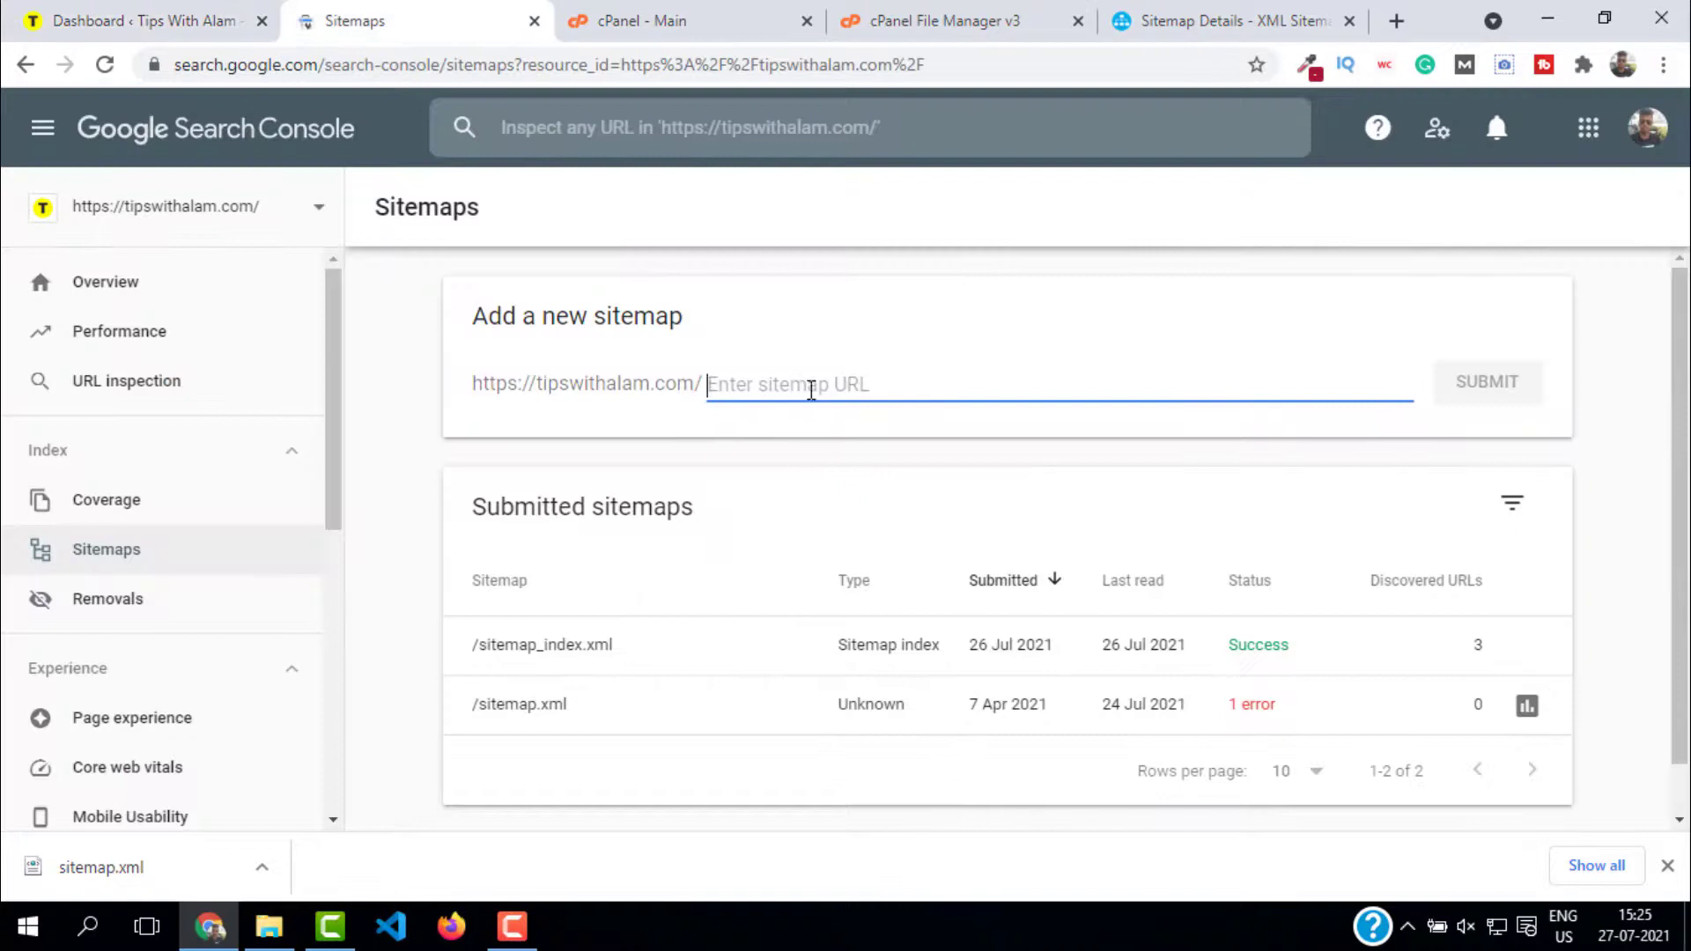
Submit sitemap.xml as a new sitemap and highlight the success message
type("sitem")
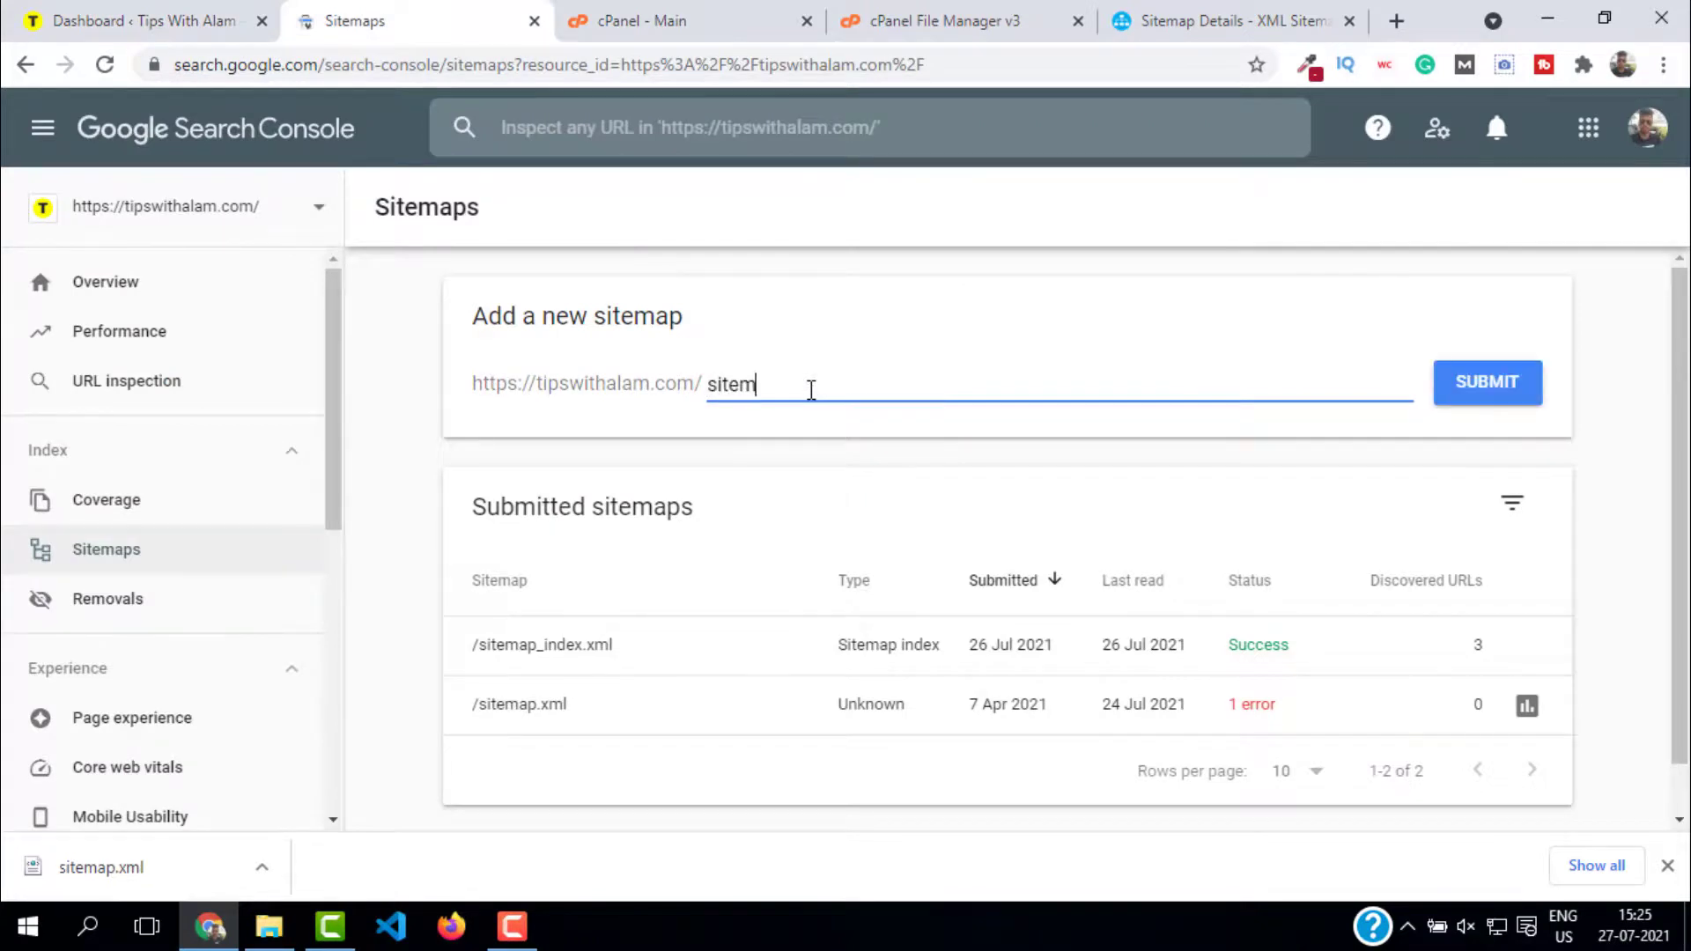
type("ap.xml")
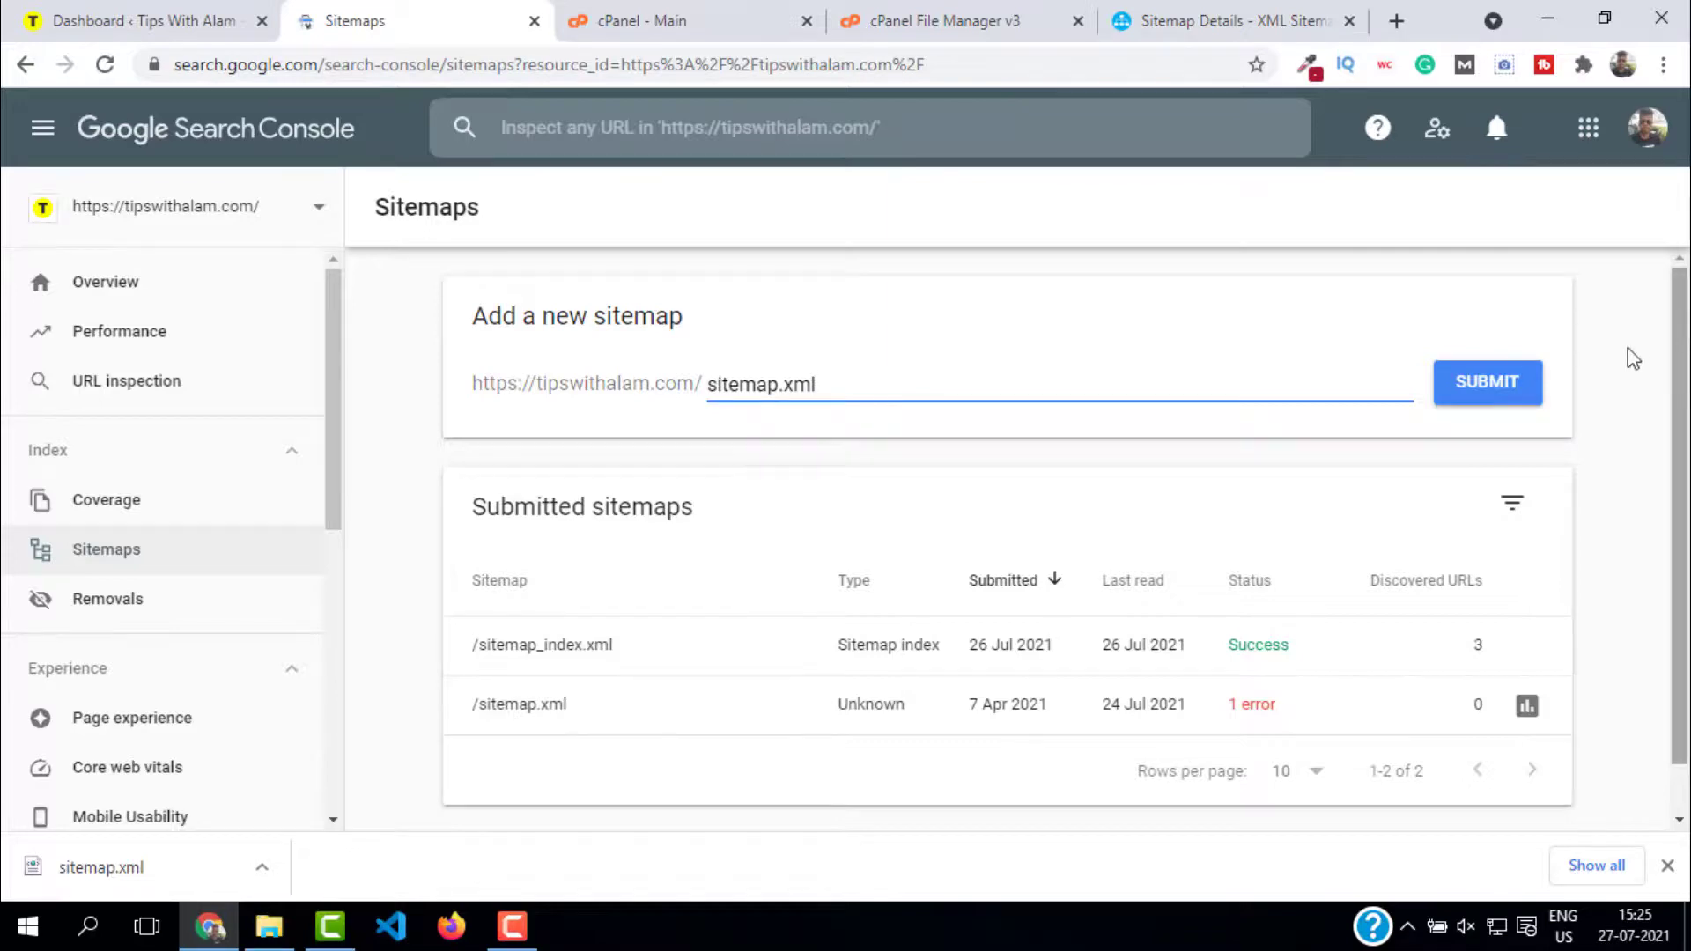
left_click(1478, 388)
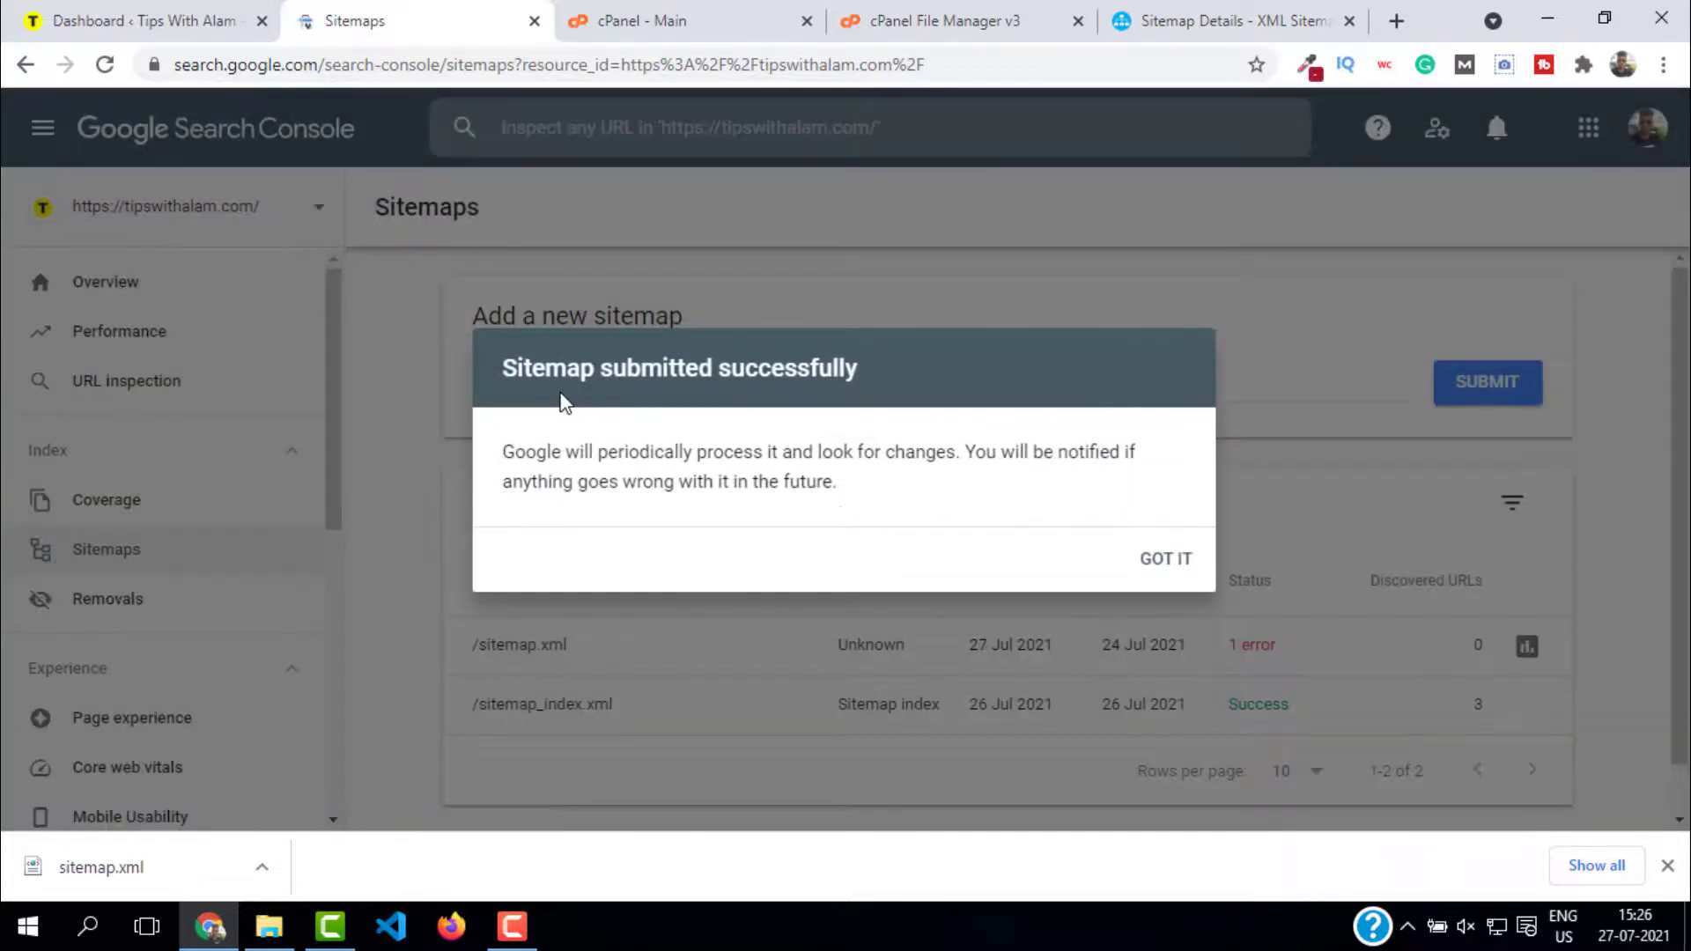
left_click_drag(523, 364, 838, 435)
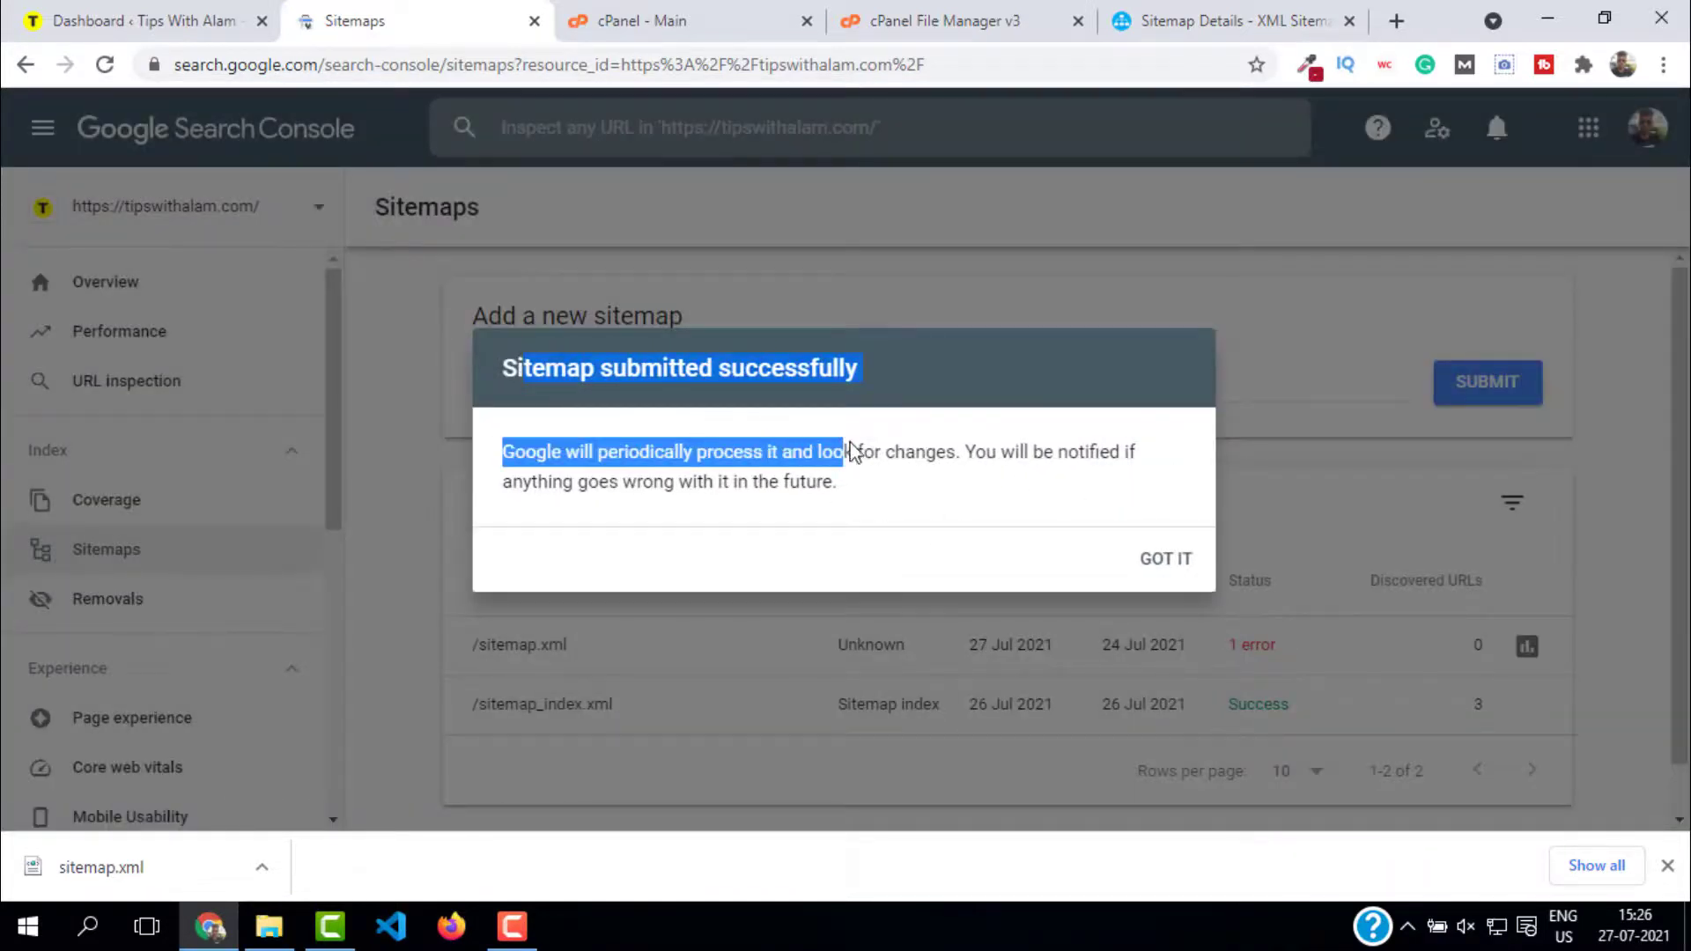
left_click(857, 453)
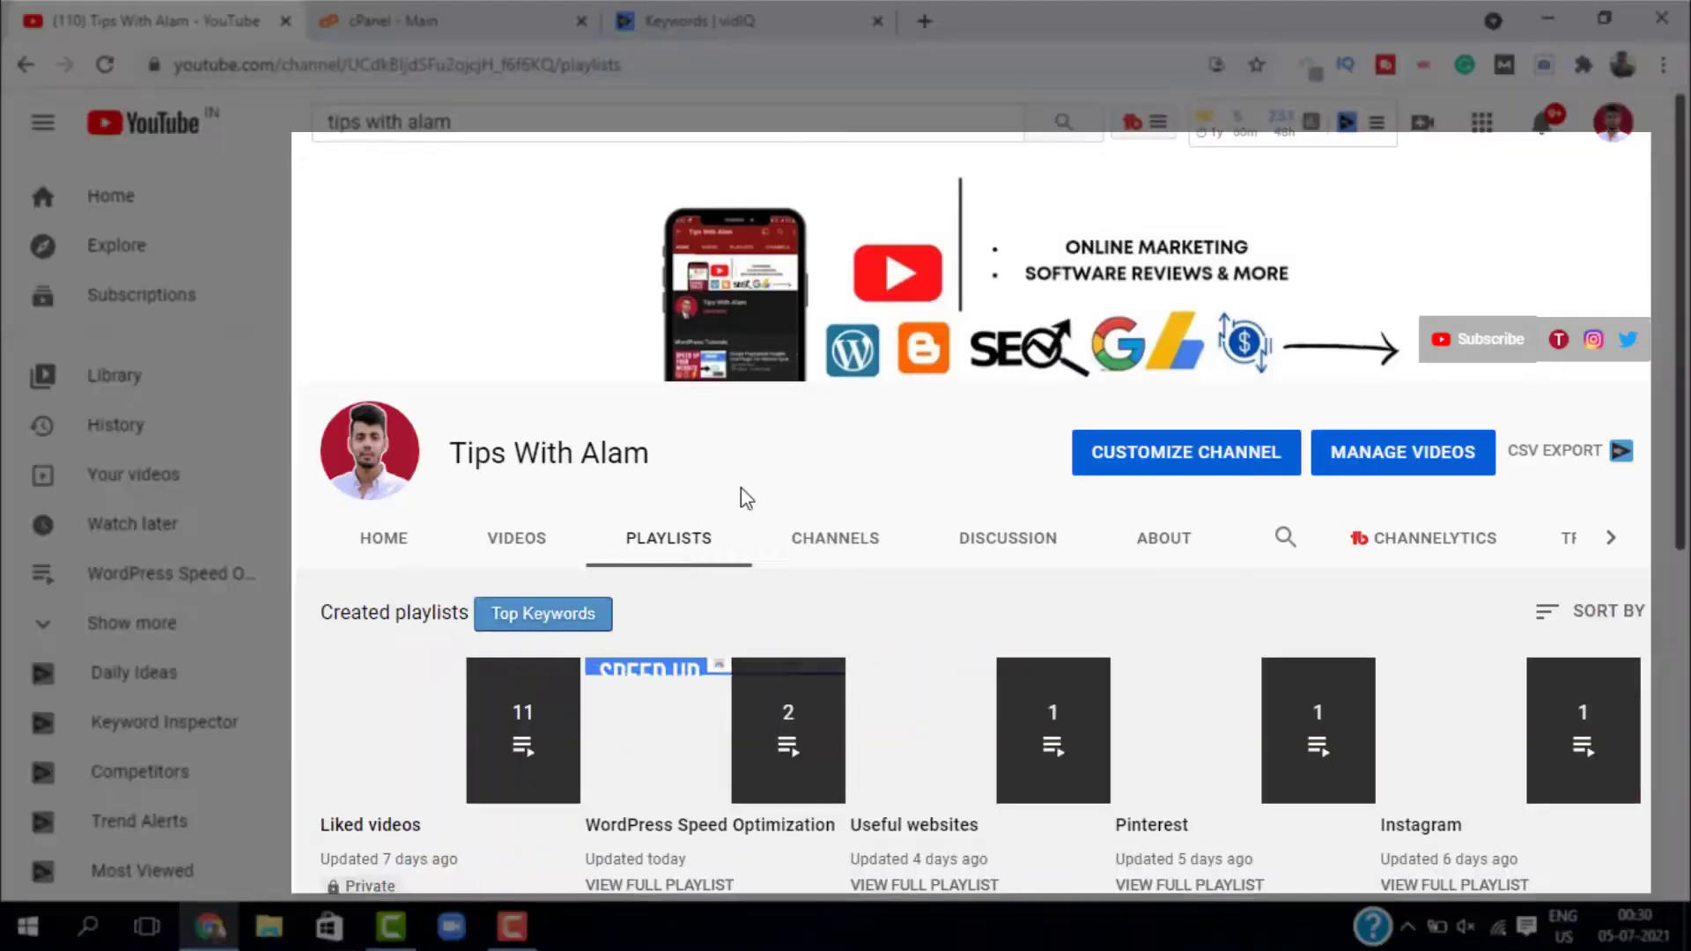
scroll(745, 495, "down", 5)
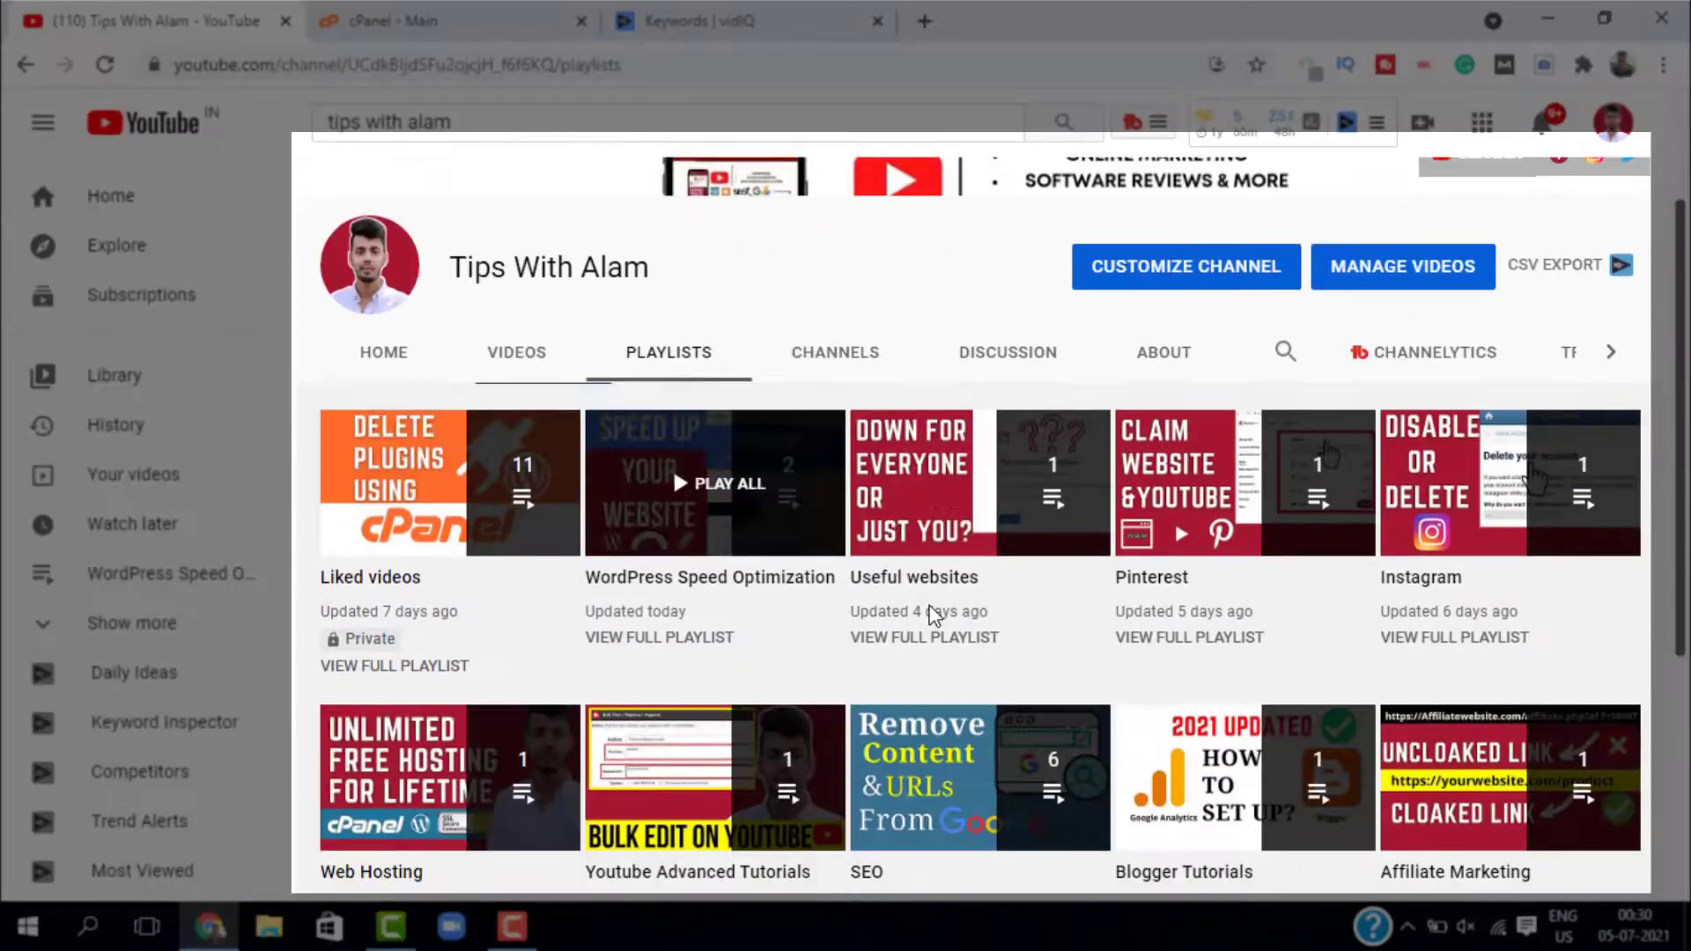
scroll(1019, 822, "down", 3)
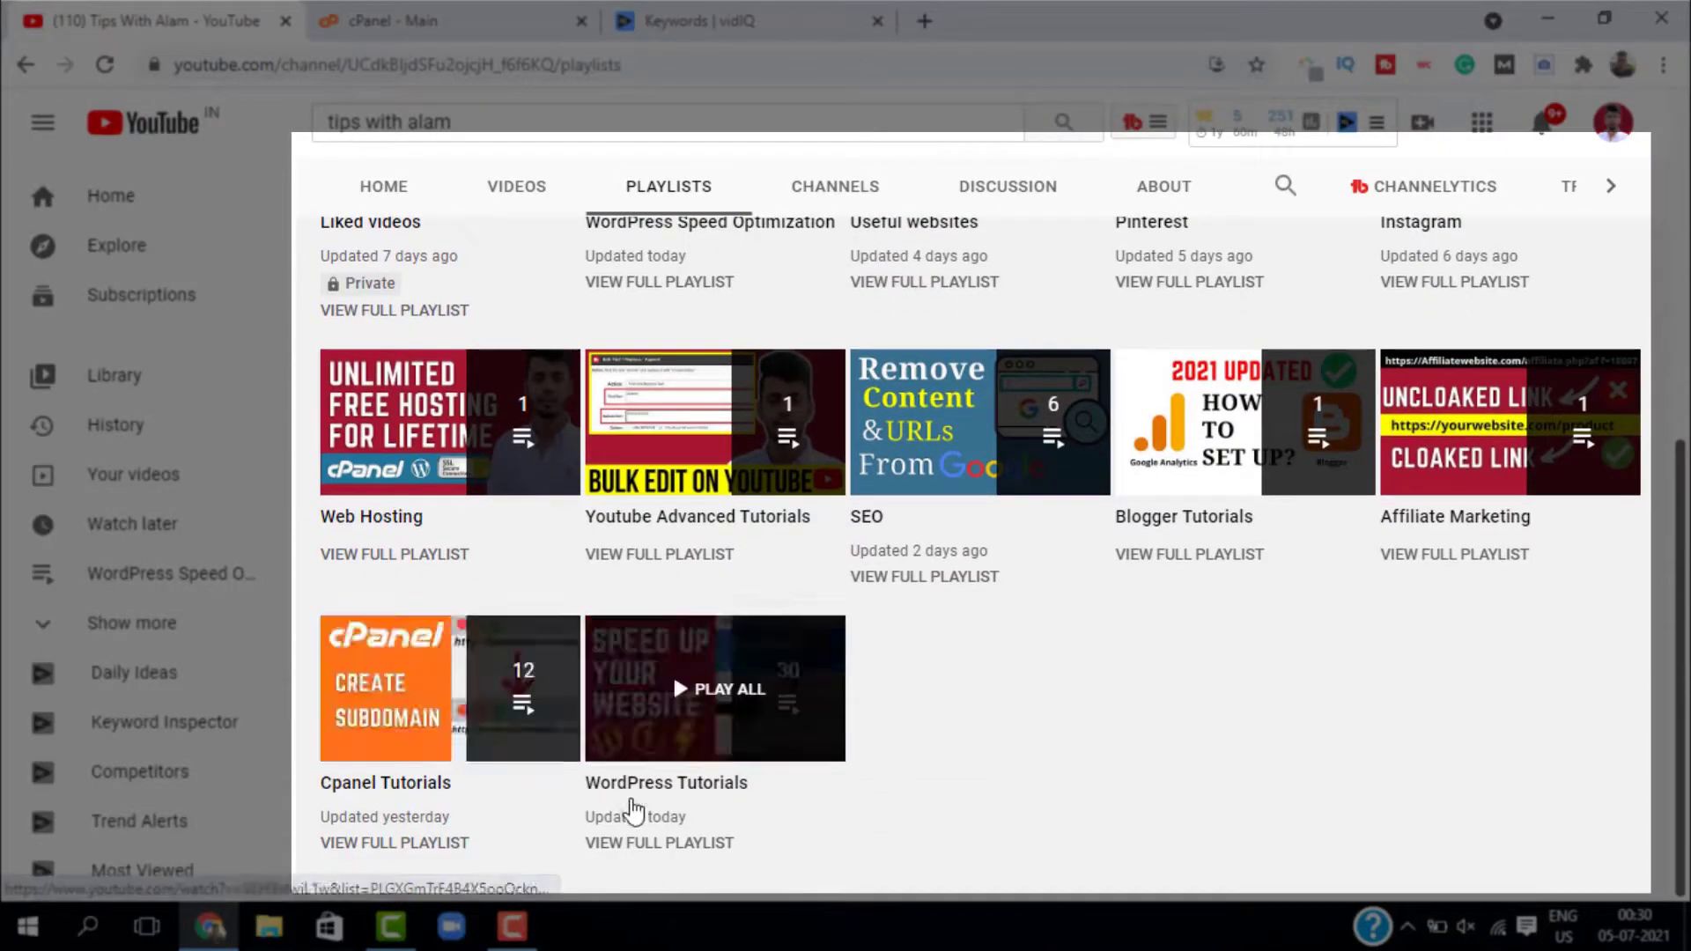
scroll(797, 480, "up", 6)
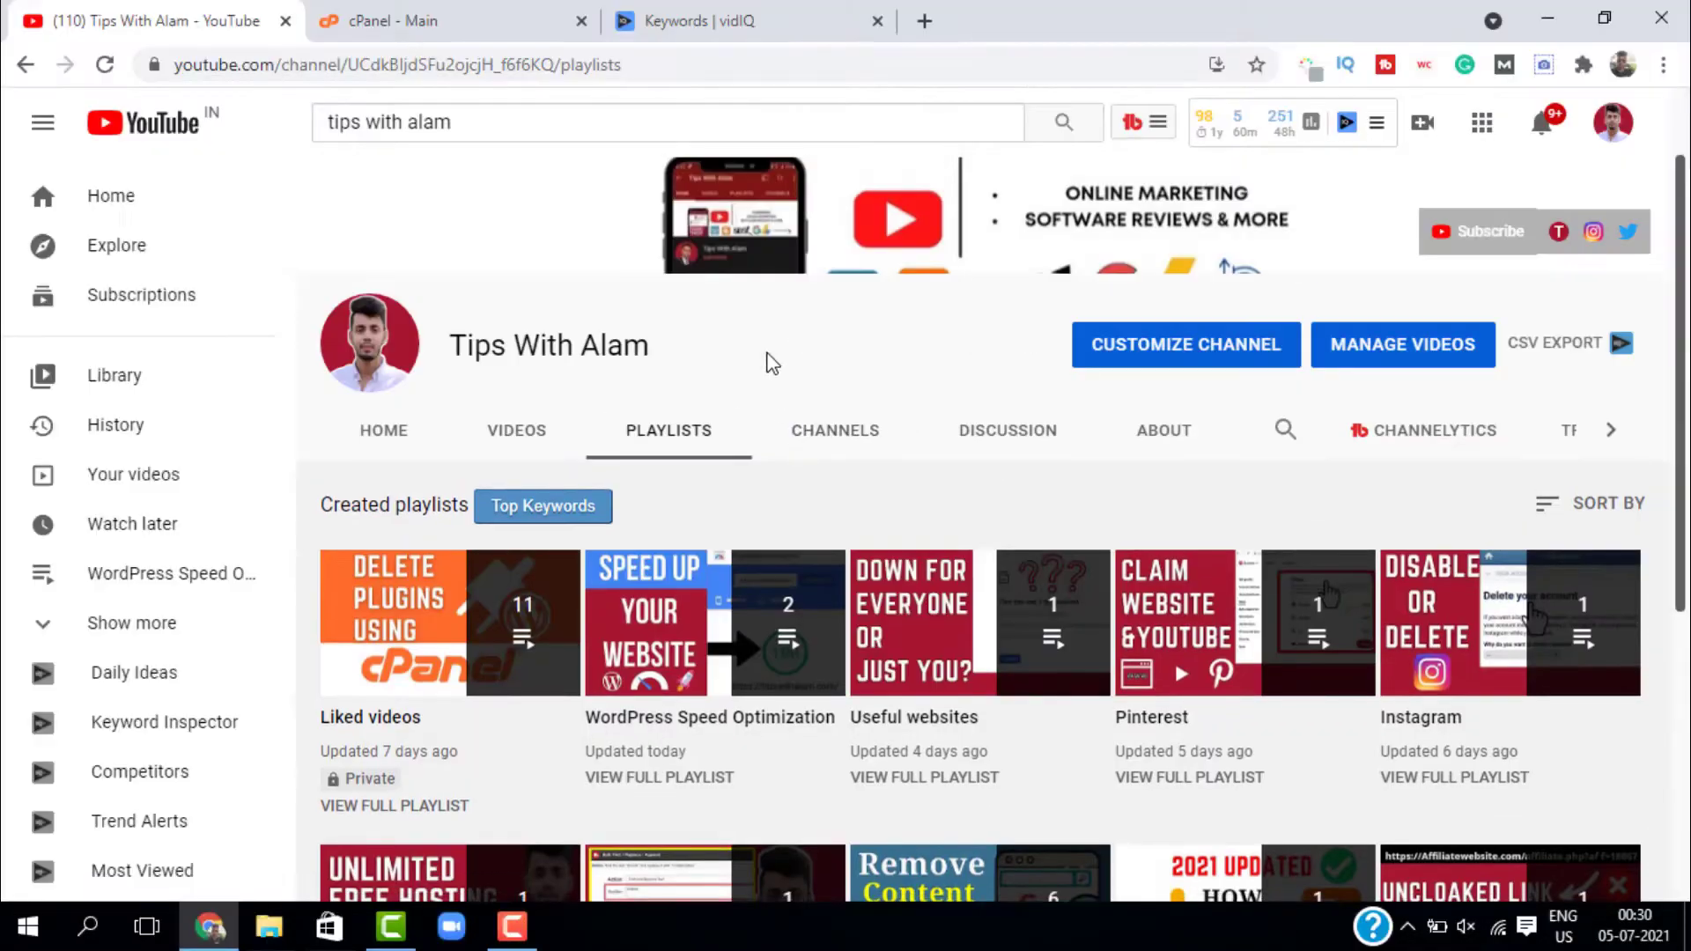